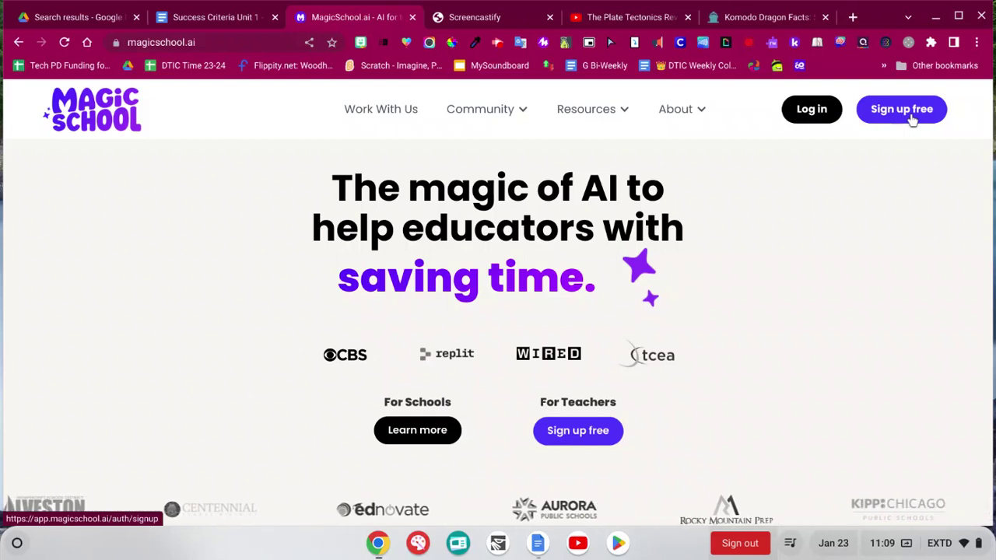
- Log in to MagicSchool.ai to reach the Magic Tools dashboard and its Favorites list
left_click(819, 112)
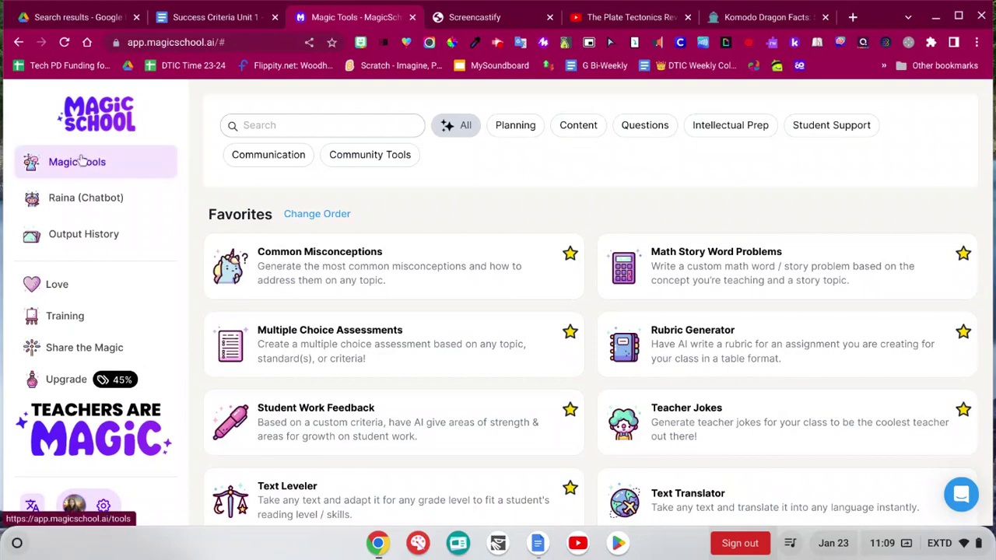
left_click(107, 169)
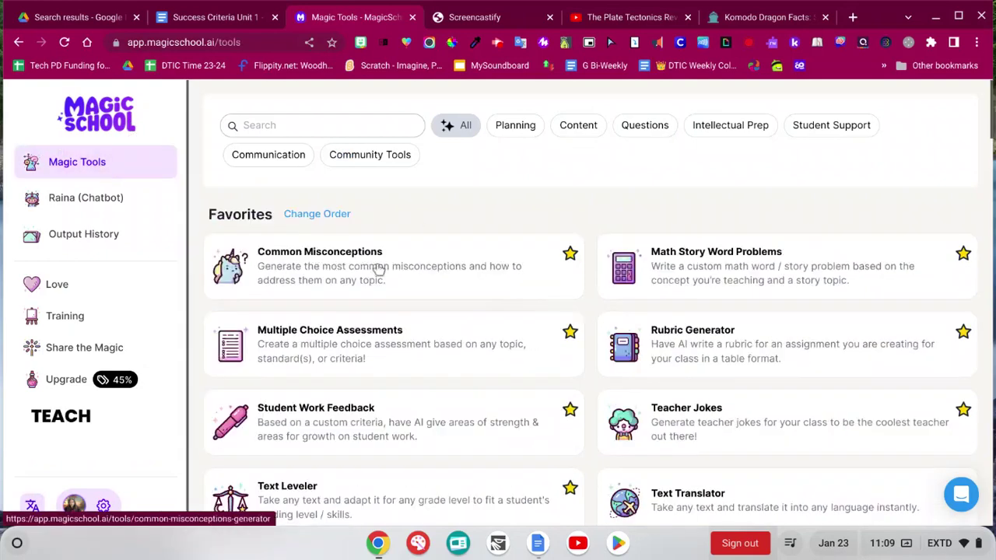
scroll(609, 387, "down", 3)
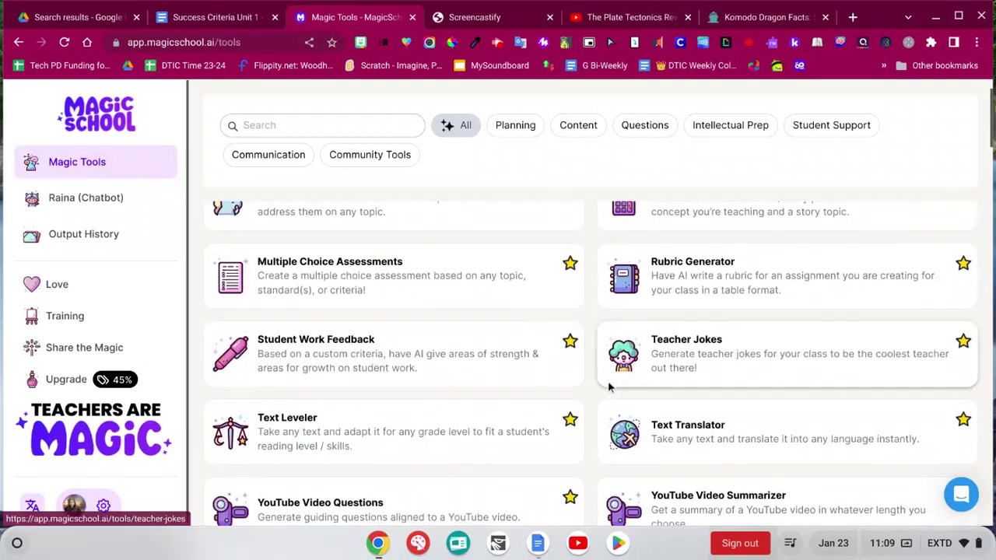
scroll(609, 387, "down", 3)
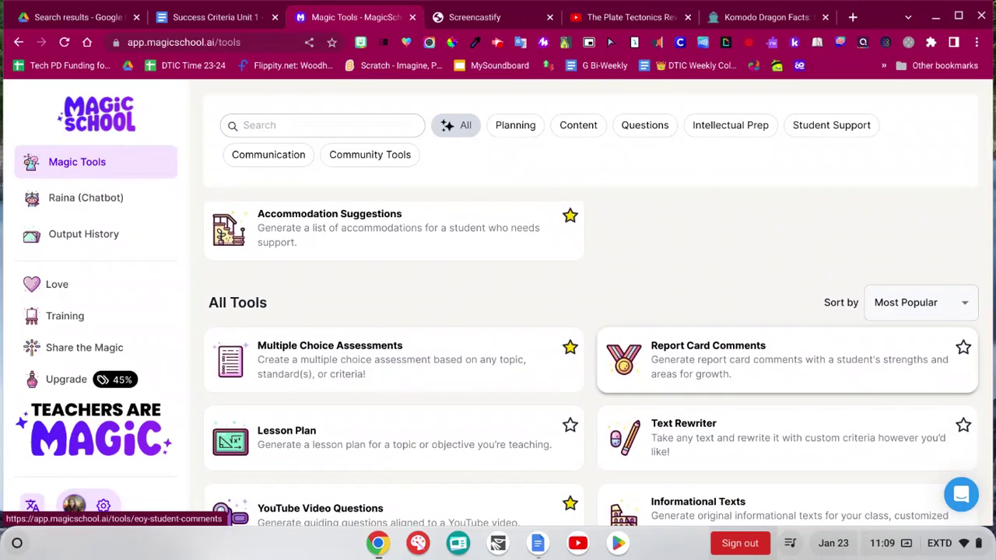
scroll(609, 386, "down", 2)
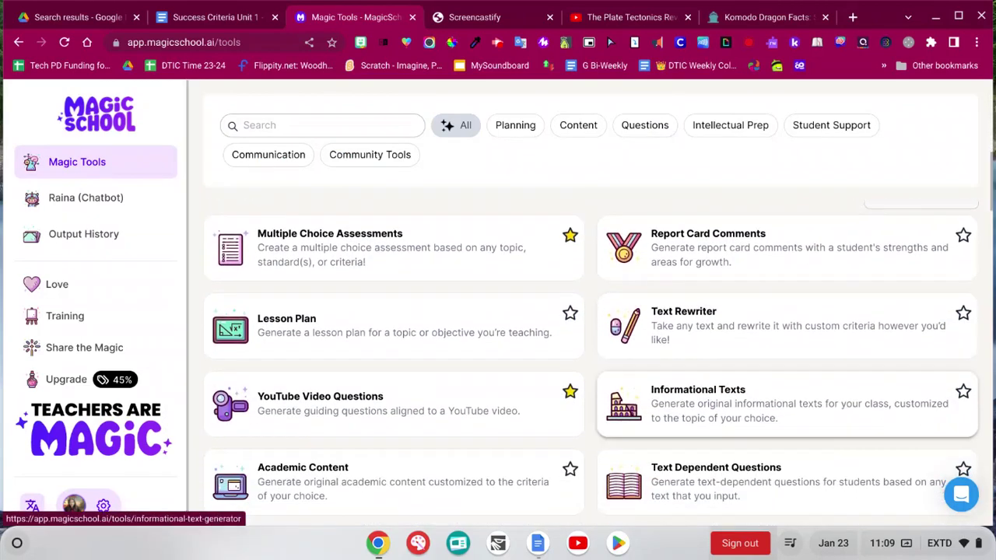
scroll(609, 386, "down", 2)
scroll(609, 386, "down", 1)
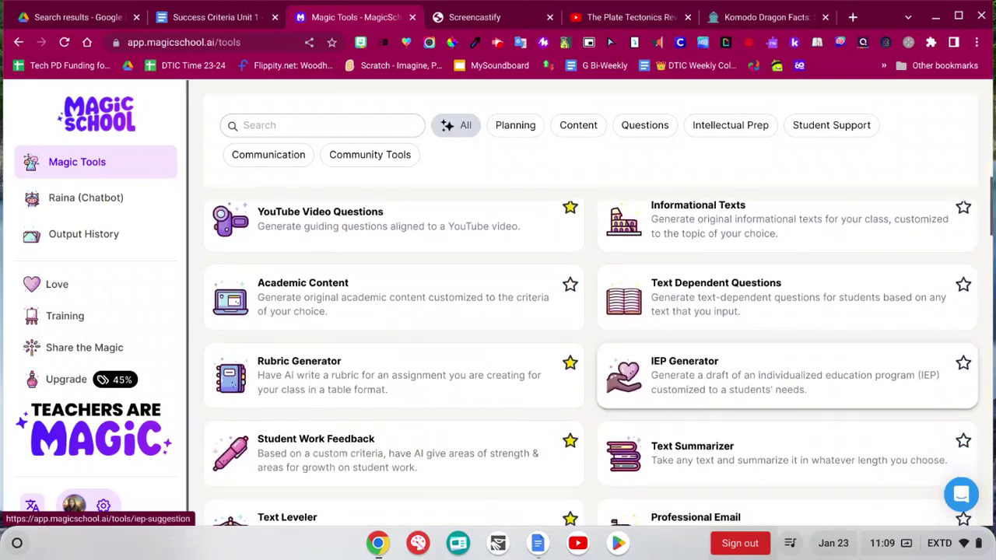
scroll(609, 387, "down", 1)
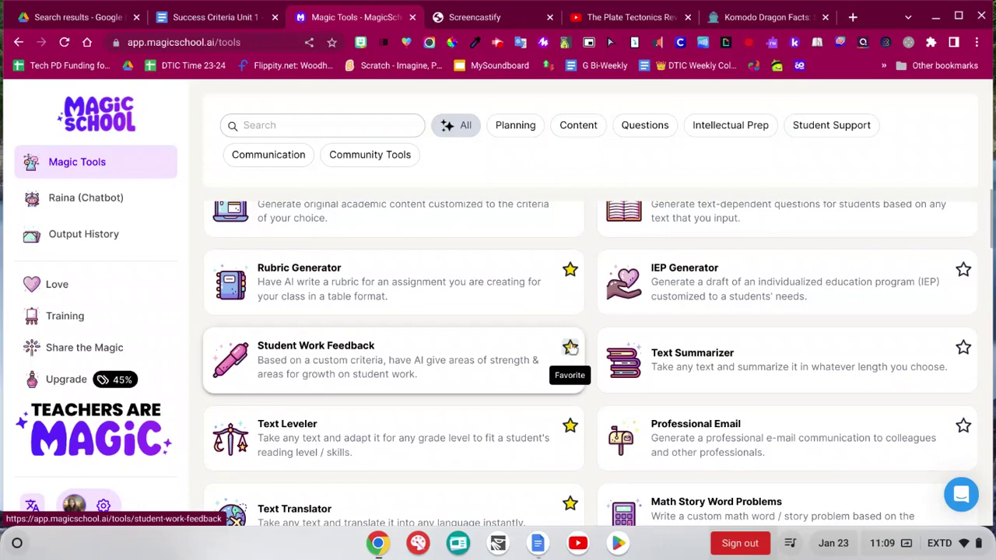
left_click(571, 347)
scroll(571, 347, "up", 5)
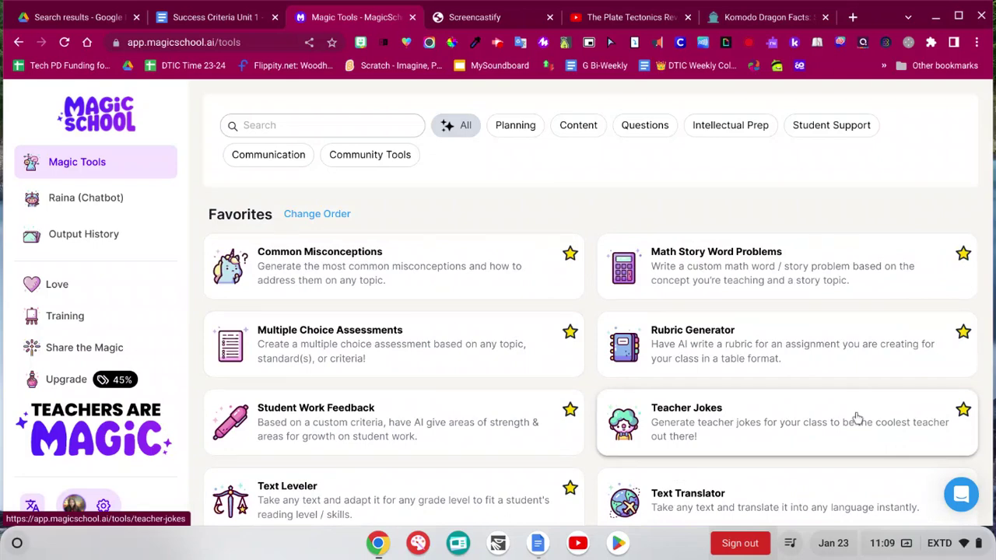
scroll(785, 300, "down", 10)
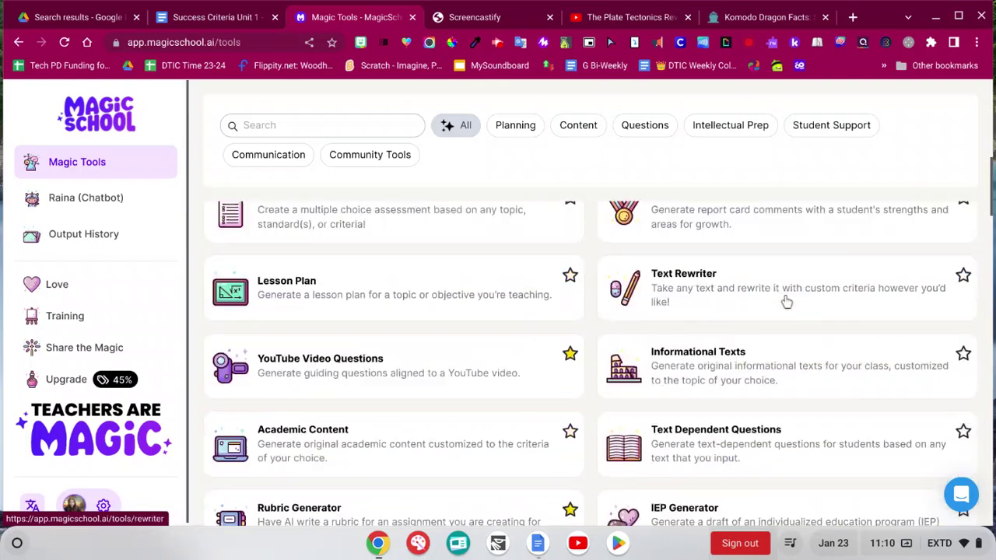
scroll(785, 301, "down", 7)
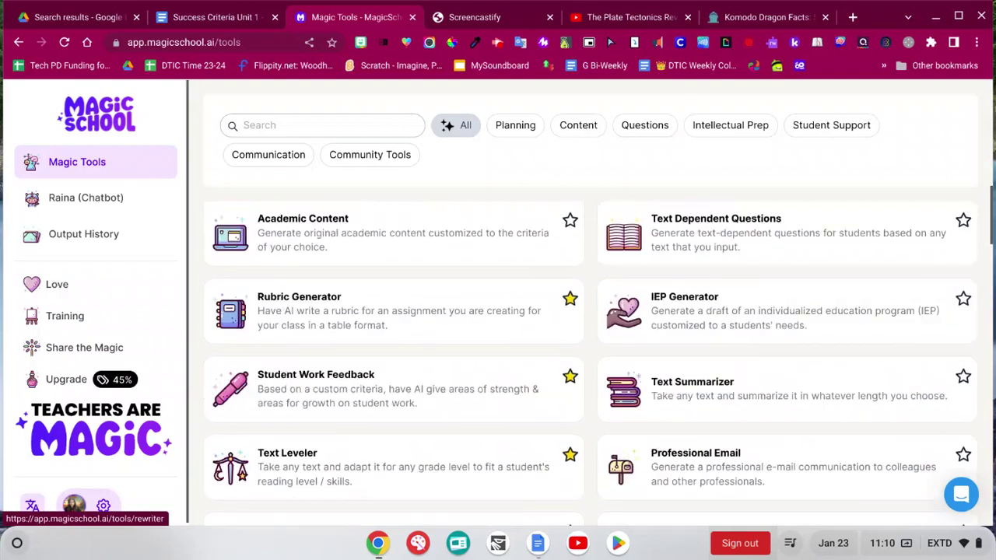
scroll(786, 301, "down", 2)
scroll(388, 269, "up", 20)
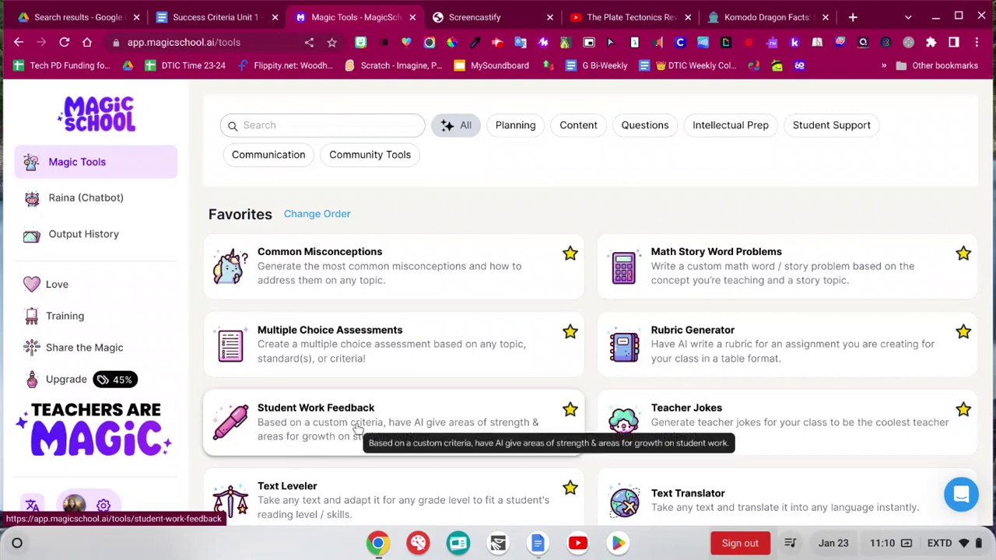
left_click(357, 428)
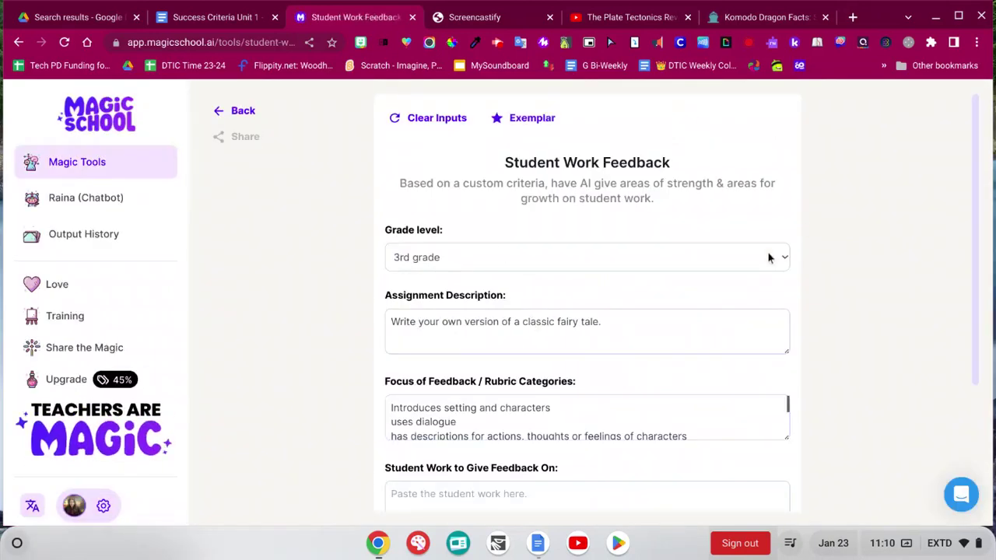
- Keep 3rd grade as the Student Work Feedback grade level and review the rubric criteria box
left_click(770, 261)
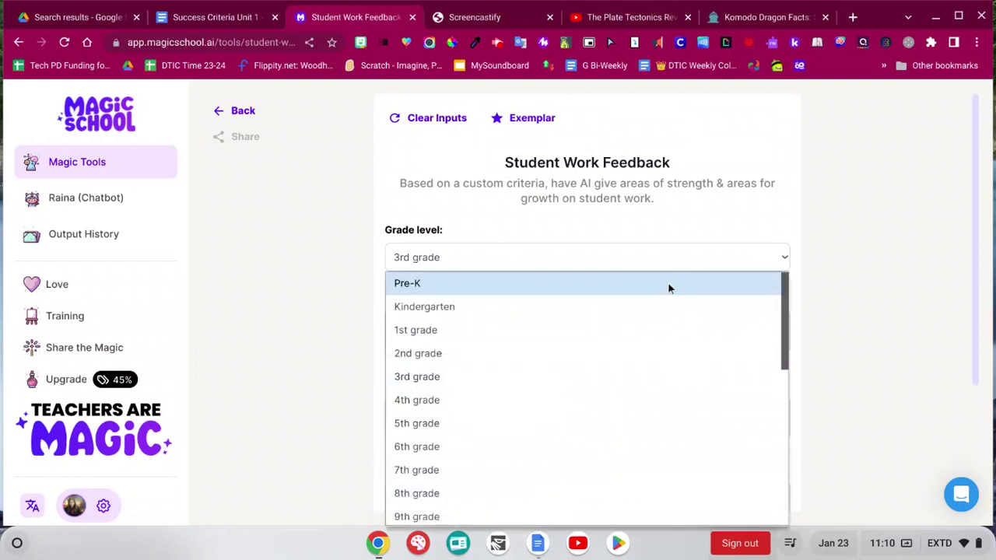
left_click(596, 377)
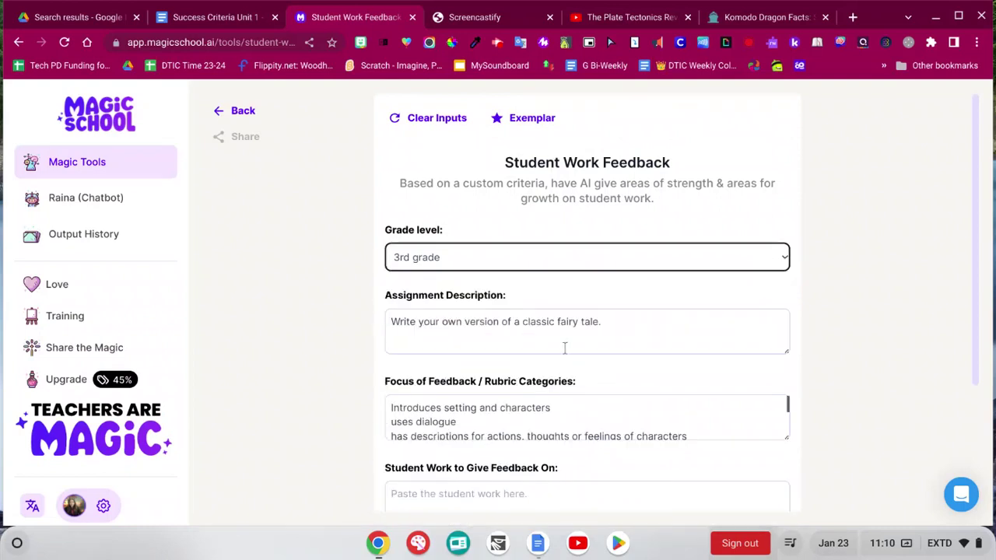
scroll(536, 328, "down", 3)
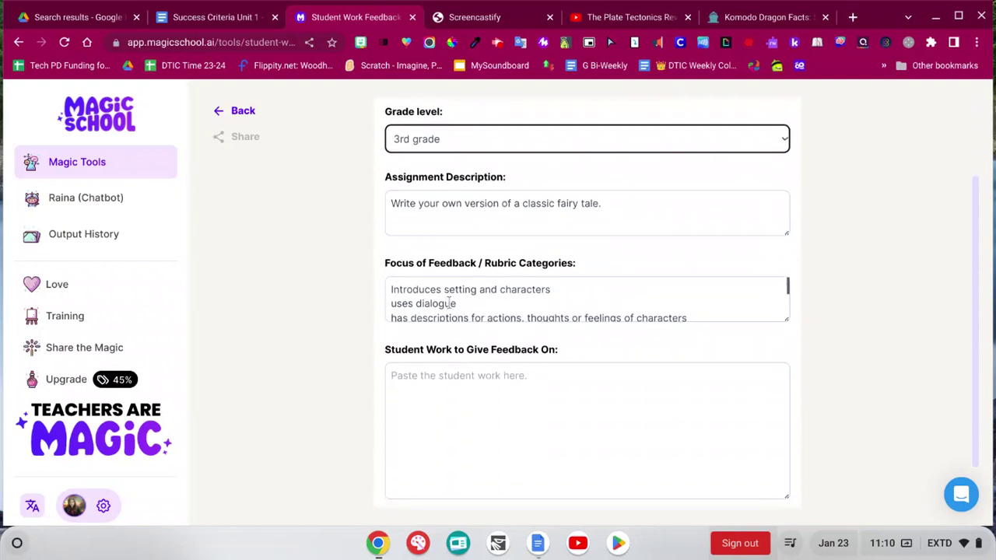
scroll(452, 302, "down", 3)
left_click(452, 302)
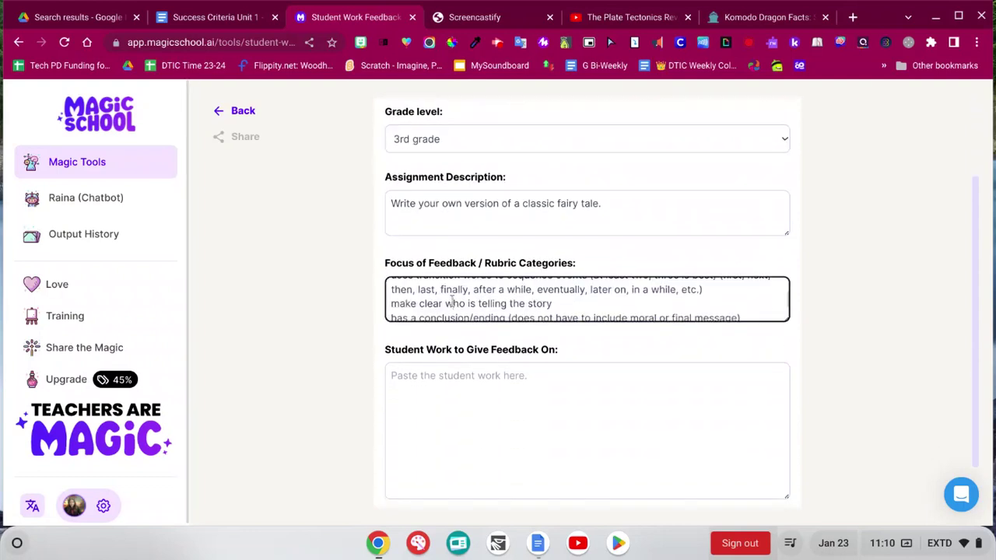
scroll(453, 302, "up", 3)
- Check the Success Criteria Unit 1 doc, then paste the Cinderella story into the Student Work box
left_click(220, 18)
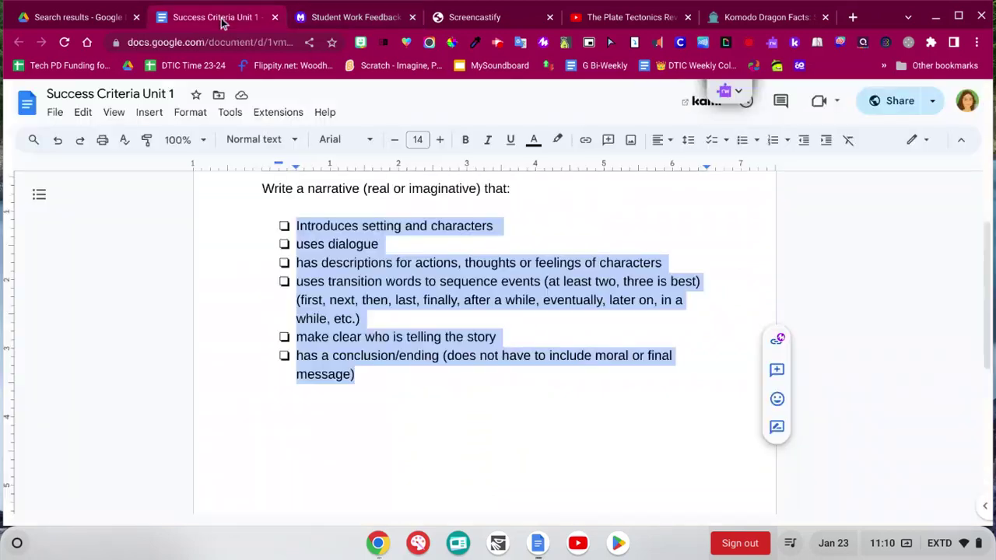
left_click(337, 19)
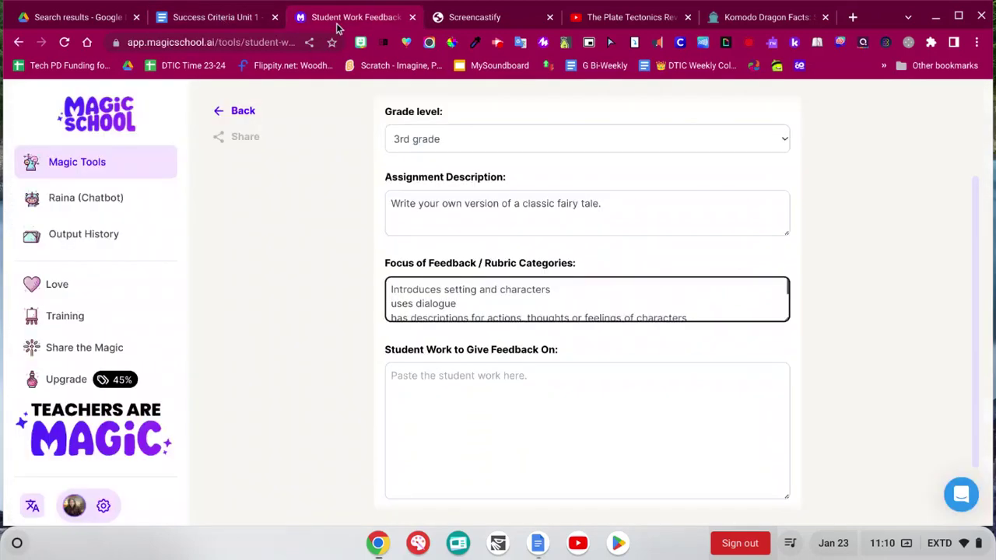
left_click(451, 386)
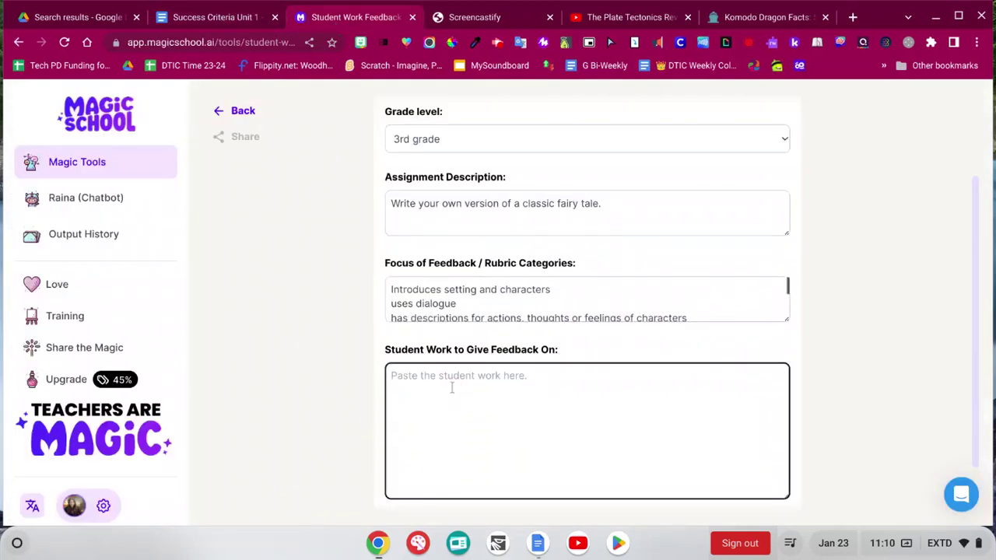
key("ctrl+v")
scroll(587, 430, "up", 5)
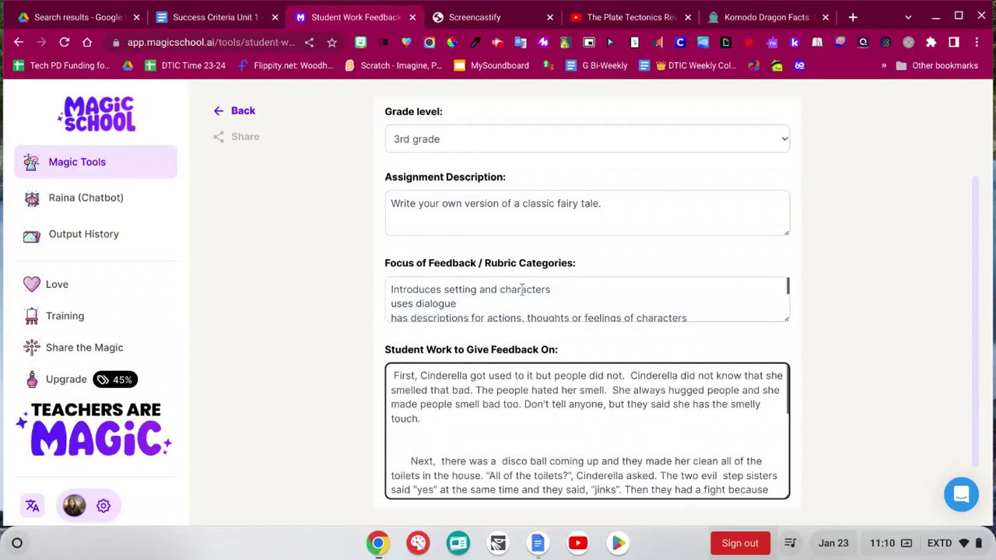
scroll(523, 289, "up", 3)
scroll(522, 366, "down", 5)
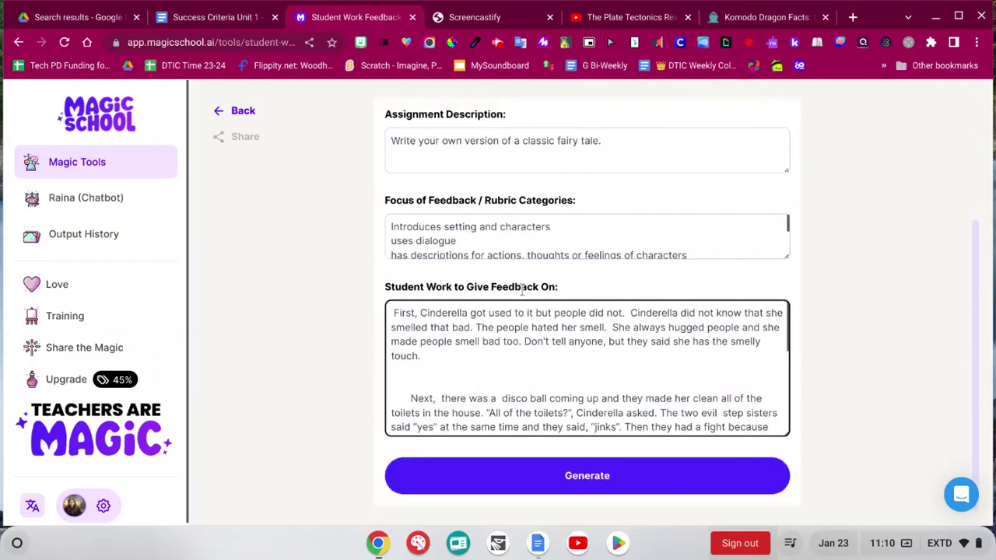
- Generate feedback on the Cinderella story, try the Length action, and copy the result
left_click(537, 482)
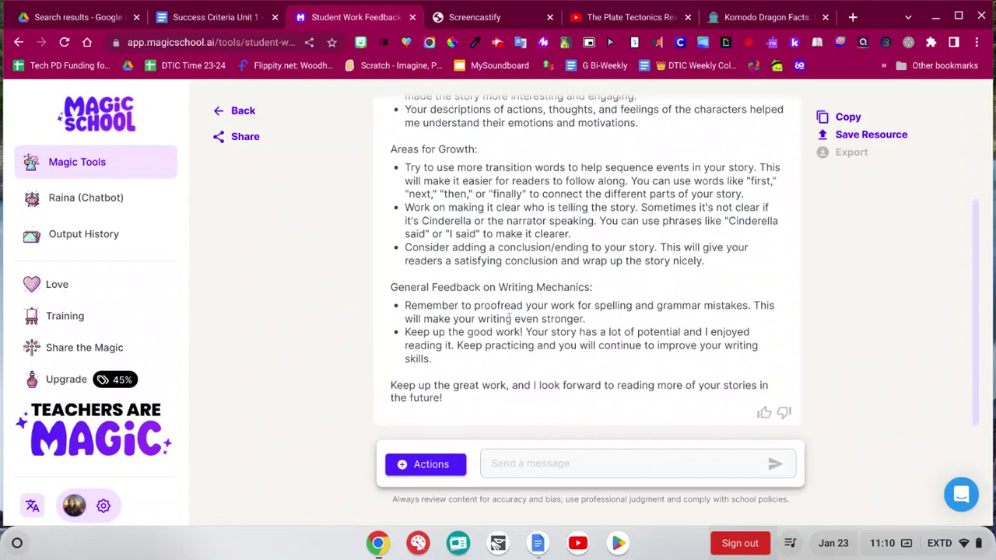
scroll(588, 265, "up", 5)
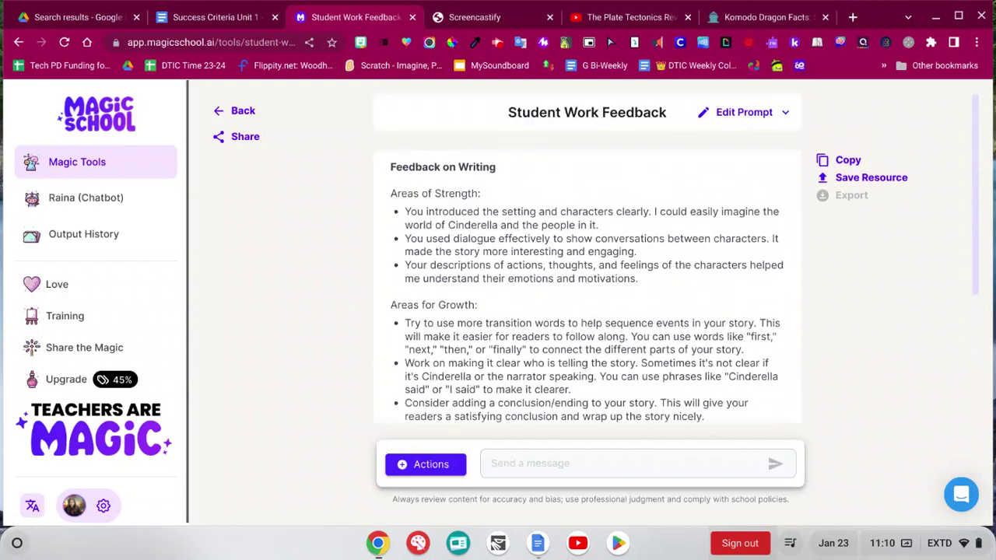
scroll(500, 395, "down", 5)
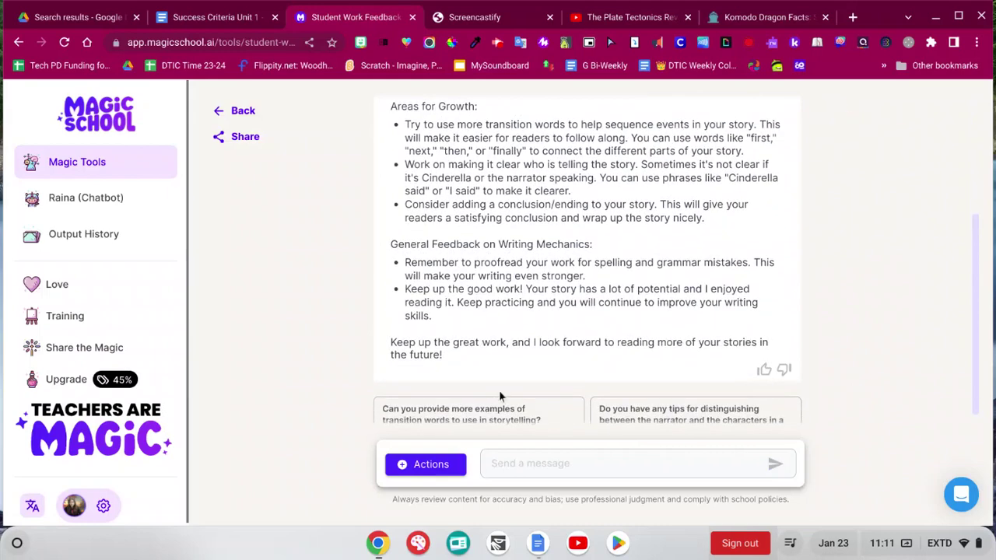
left_click(433, 465)
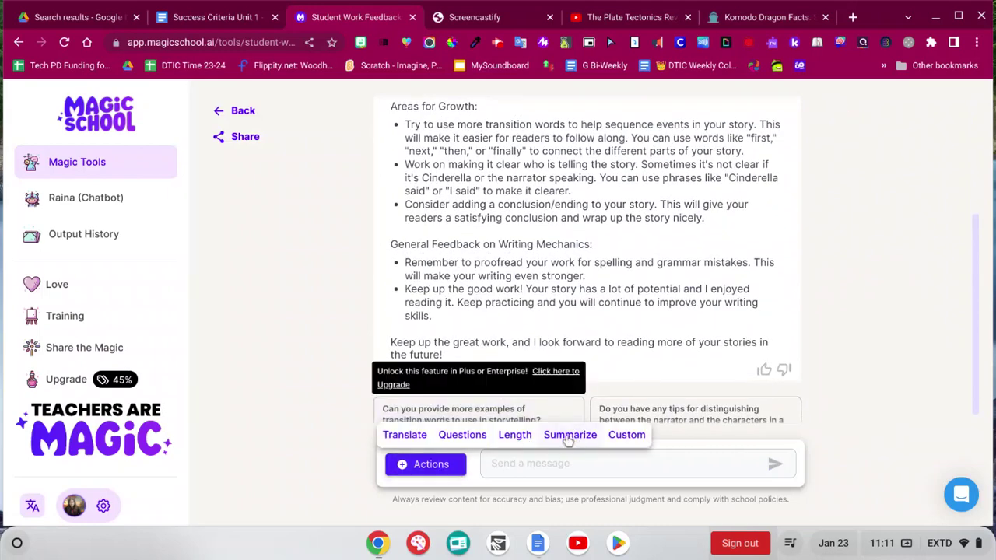
left_click_drag(524, 440, 516, 406)
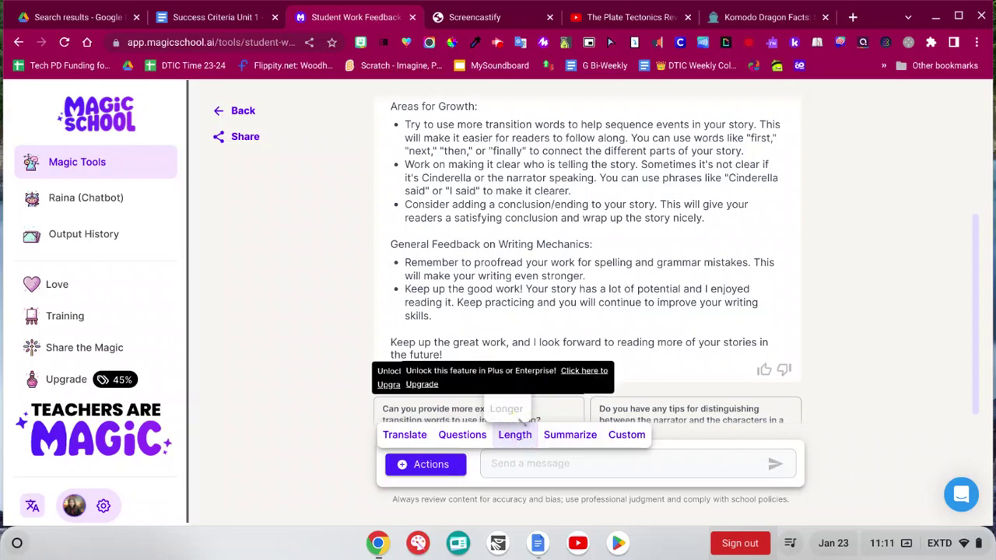
scroll(482, 356, "up", 5)
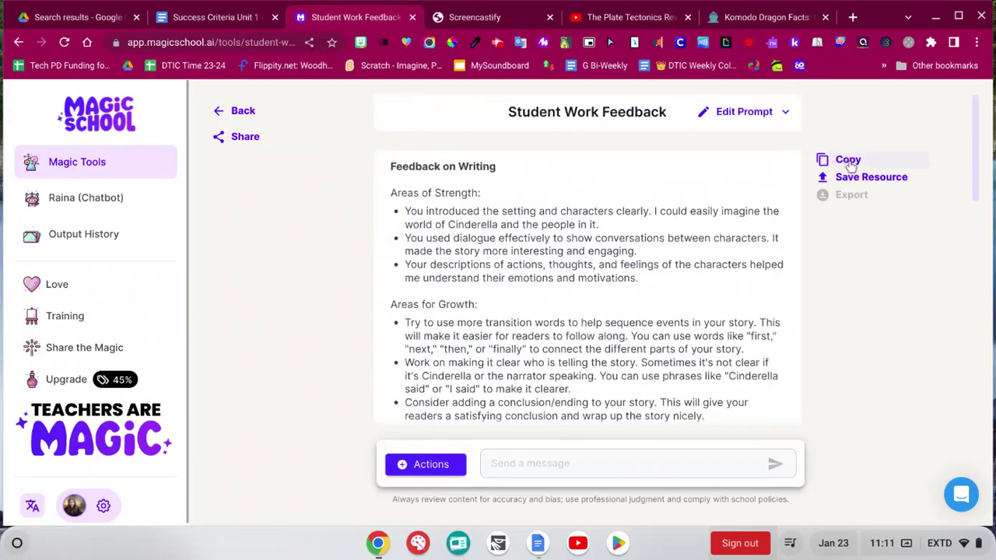
left_click(825, 159)
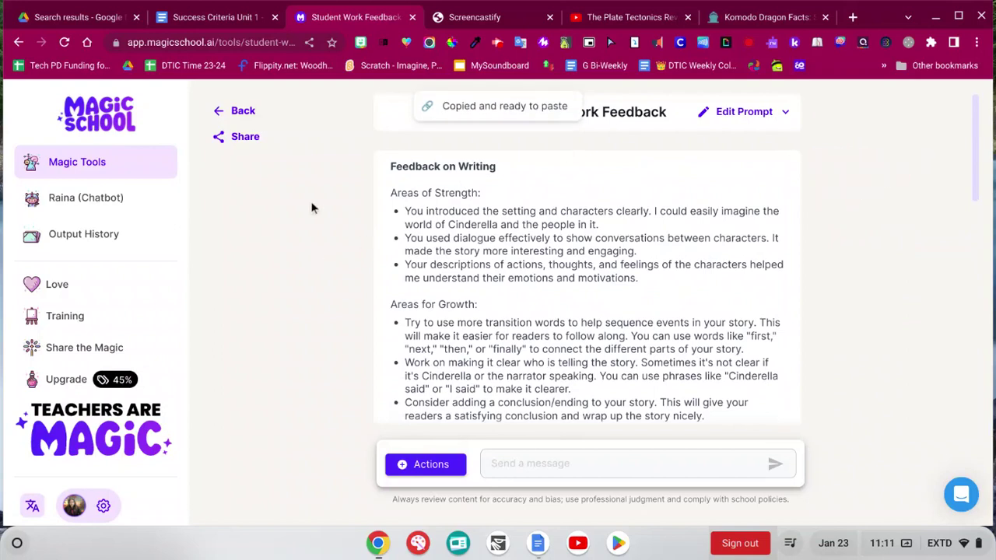
- Ask Raina 'Reduce this to 3 sentences:' with the pasted feedback, then return to Magic Tools
left_click(92, 204)
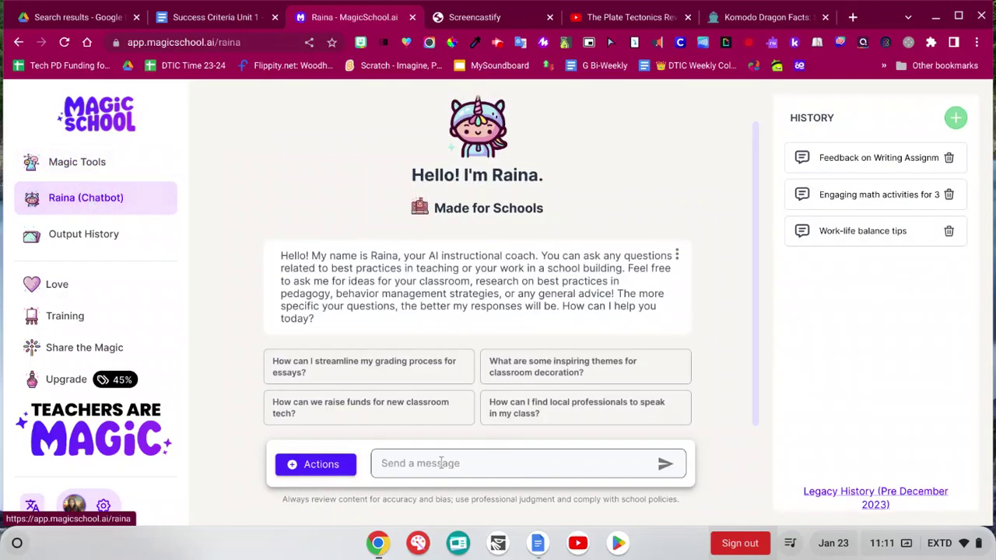
left_click(434, 464)
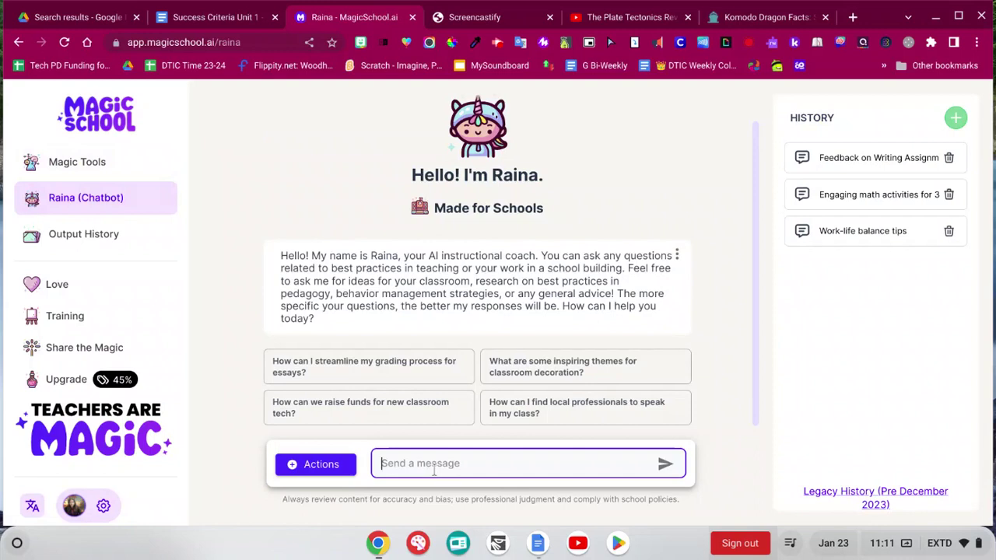
type("Reduce this to 3 sentences")
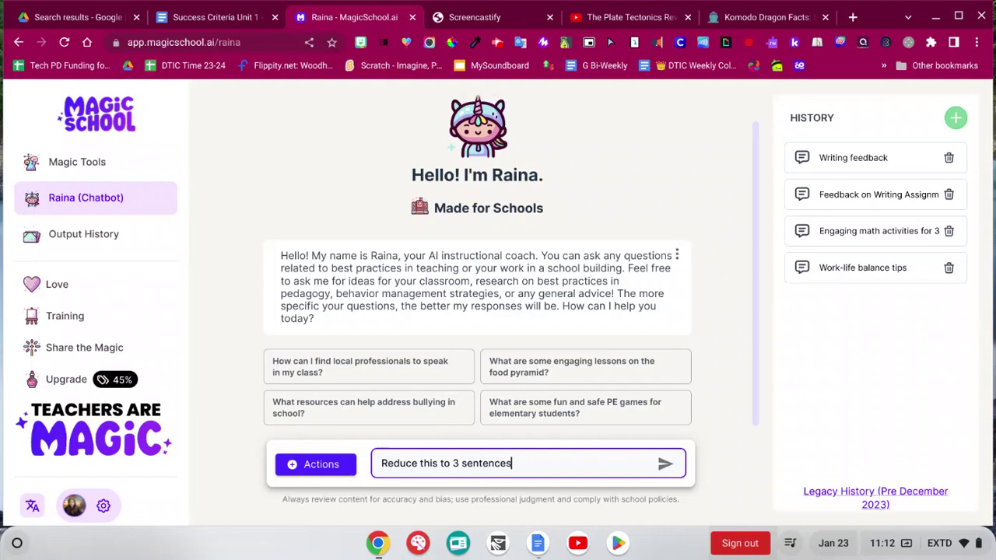
type(":")
key("ctrl+v")
key("Return")
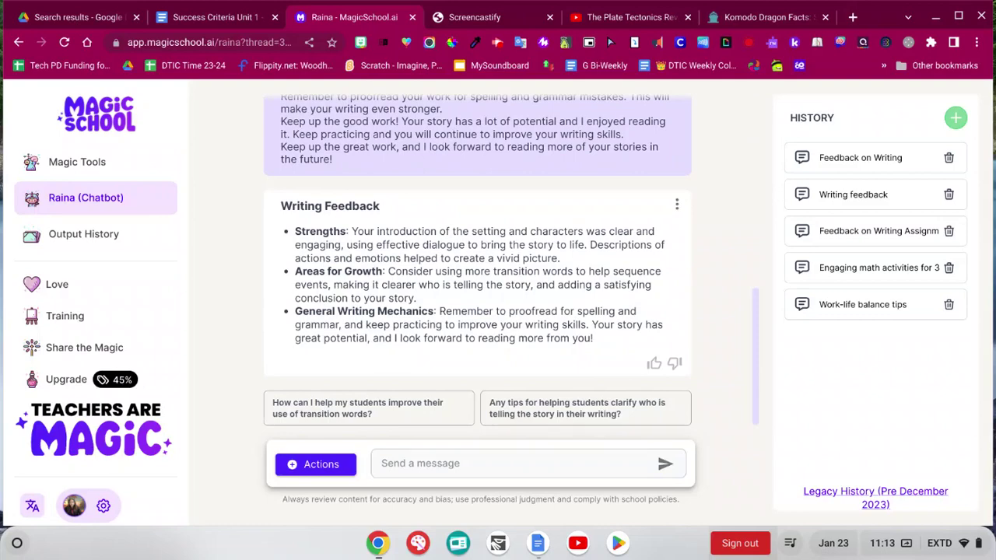
left_click(77, 161)
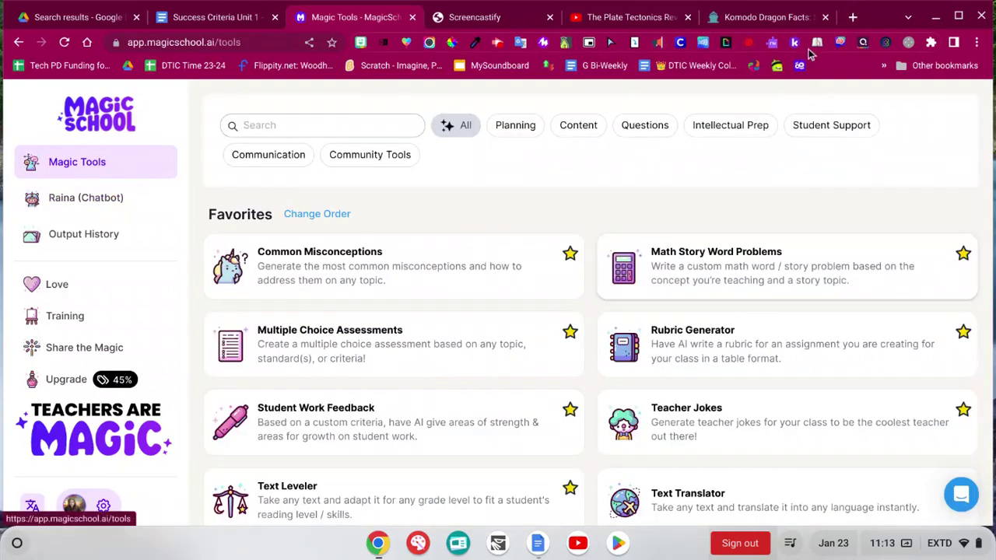
- Select the whole Komodo Dragon Facts article, then open MagicSchool's Text Leveler tool
left_click(782, 20)
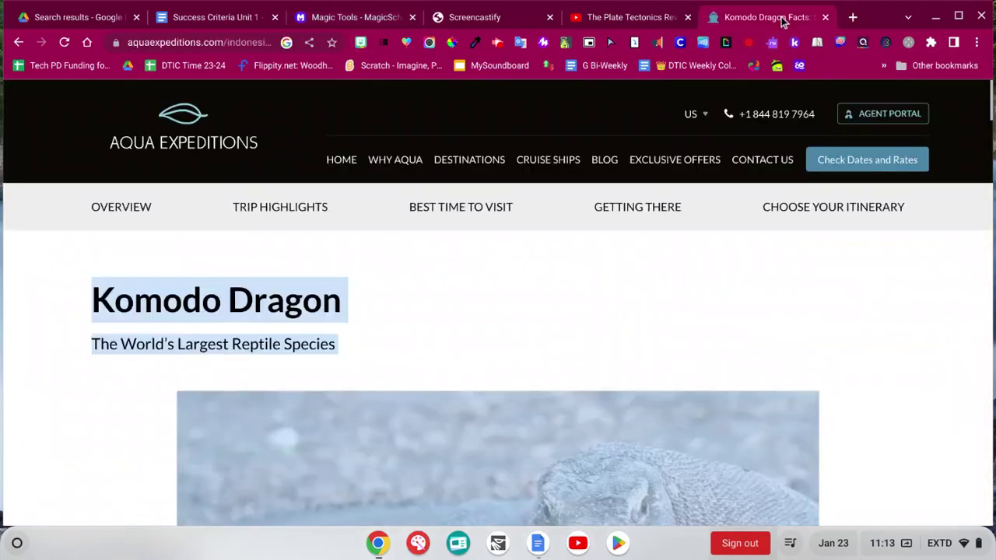
scroll(234, 311, "down", 8)
key("ctrl+a")
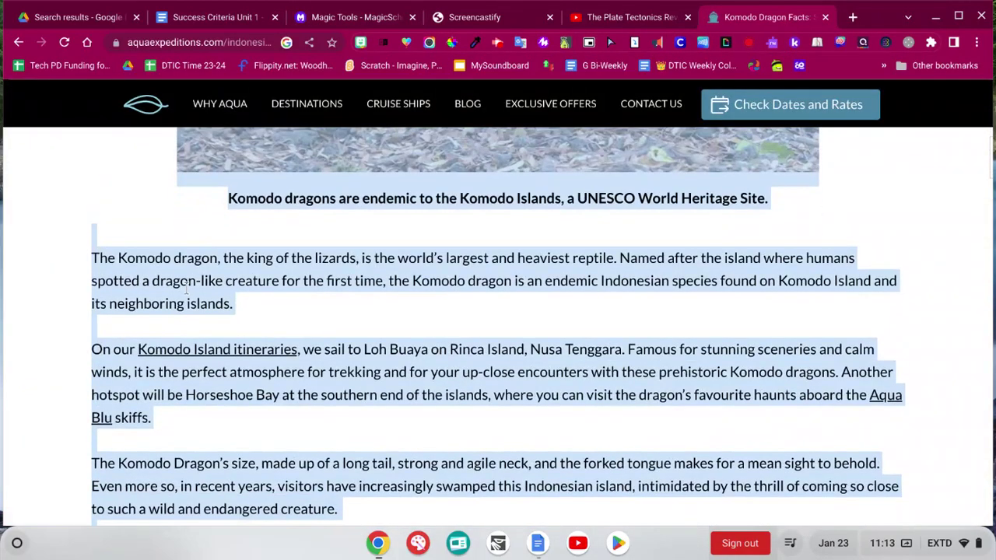
key("ctrl+3")
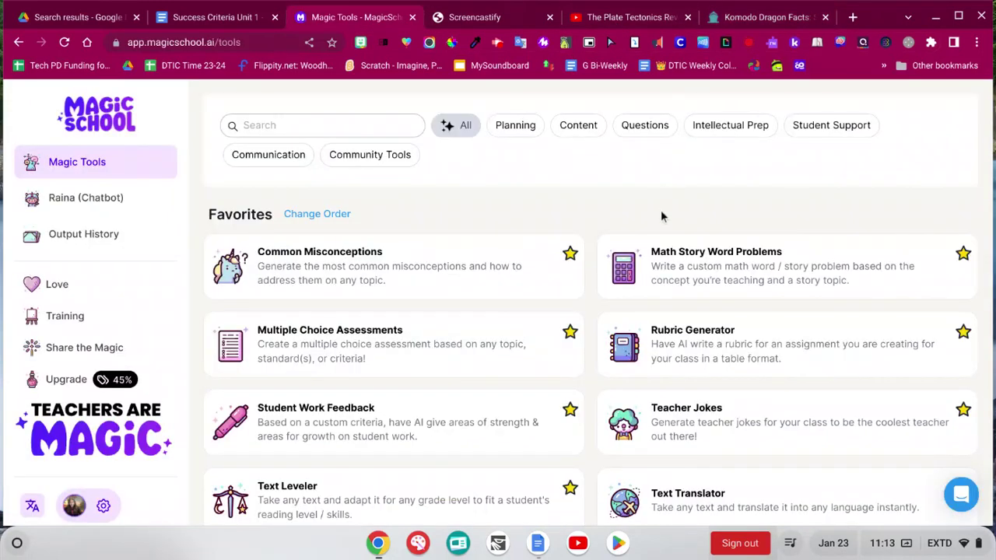
scroll(661, 216, "down", 3)
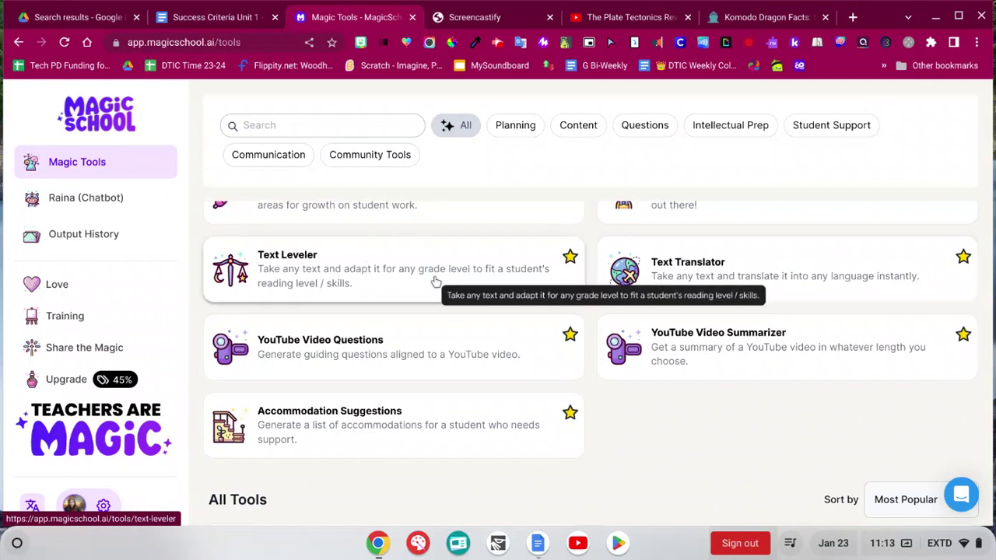
left_click(436, 281)
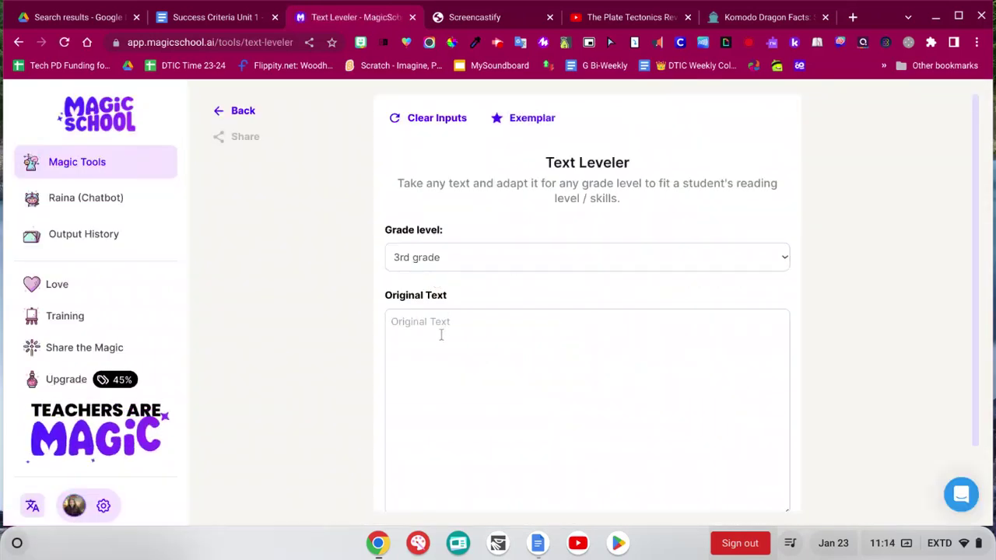
- Paste the Komodo Dragon article into Original Text and generate the 3rd-grade leveled version
left_click(441, 334)
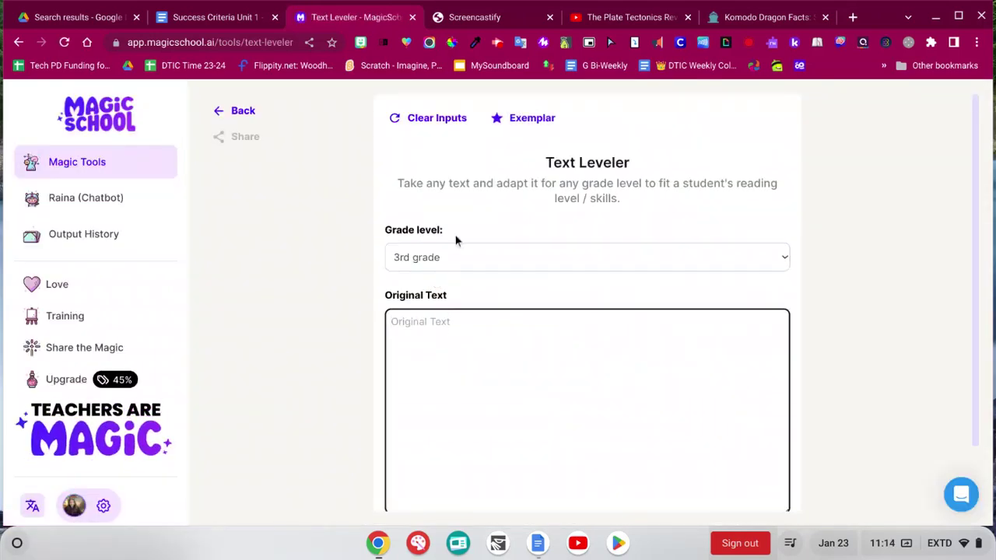
left_click(435, 324)
key("ctrl+v")
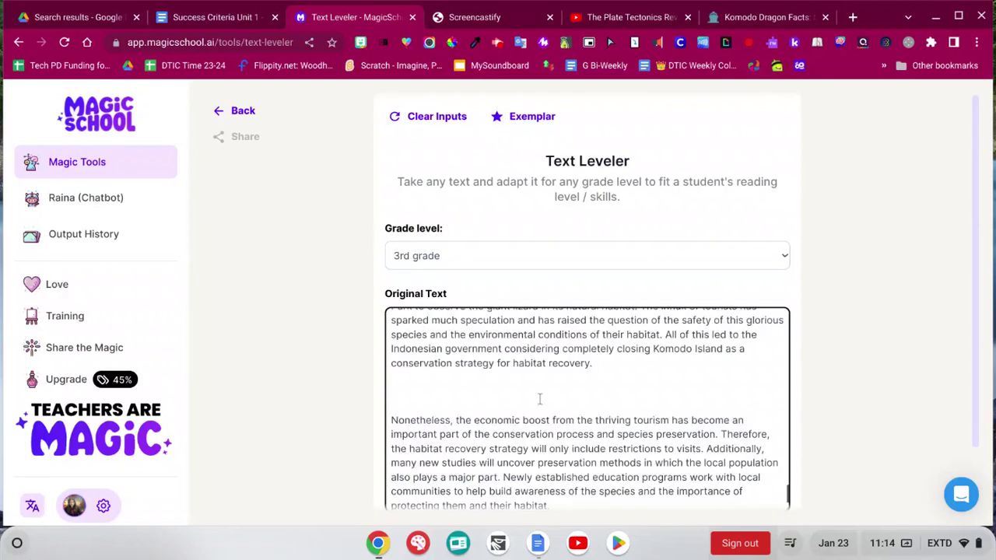
scroll(541, 400, "down", 3)
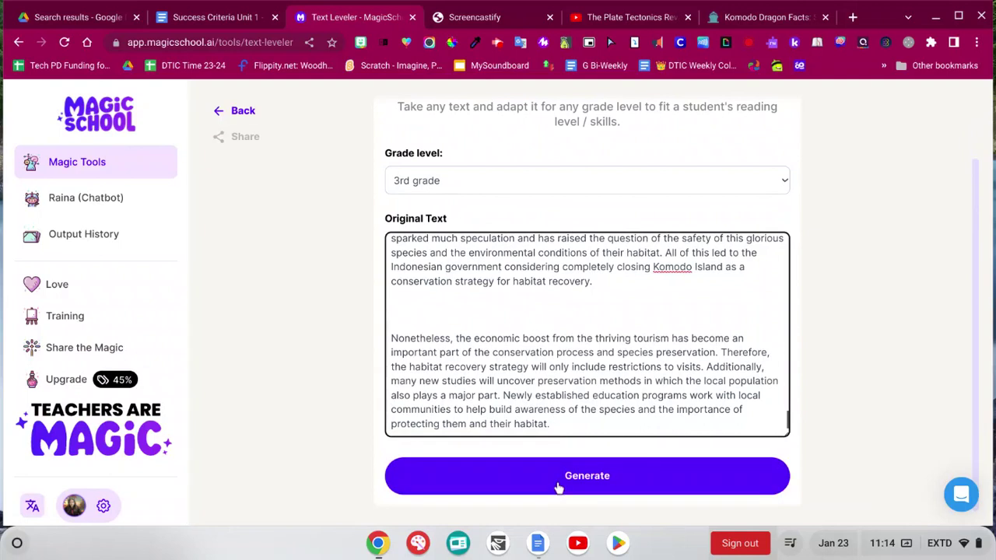
left_click(558, 487)
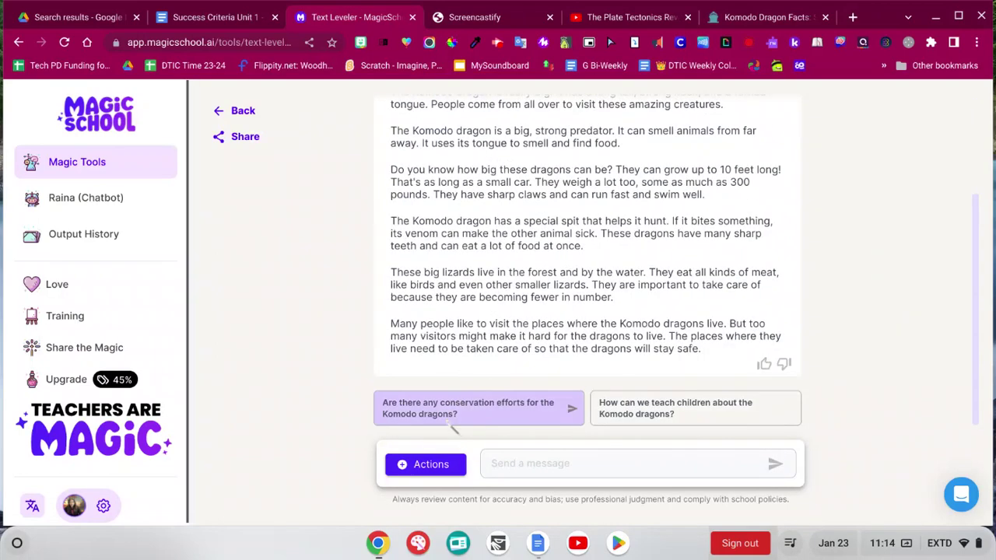
- Translate the leveled Komodo text into Spanish via Actions > Translate, then go back to Magic Tools
left_click(413, 465)
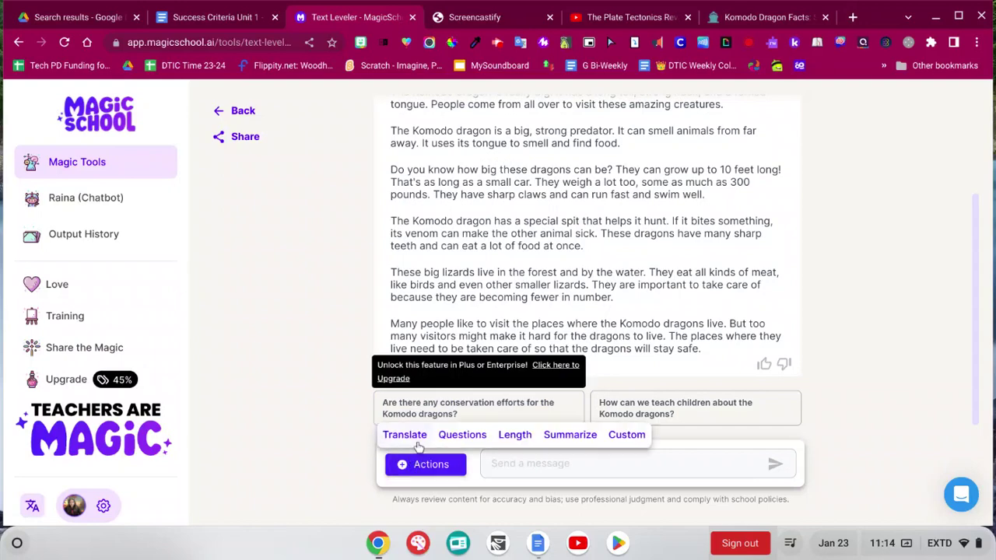
left_click(417, 444)
left_click(580, 403)
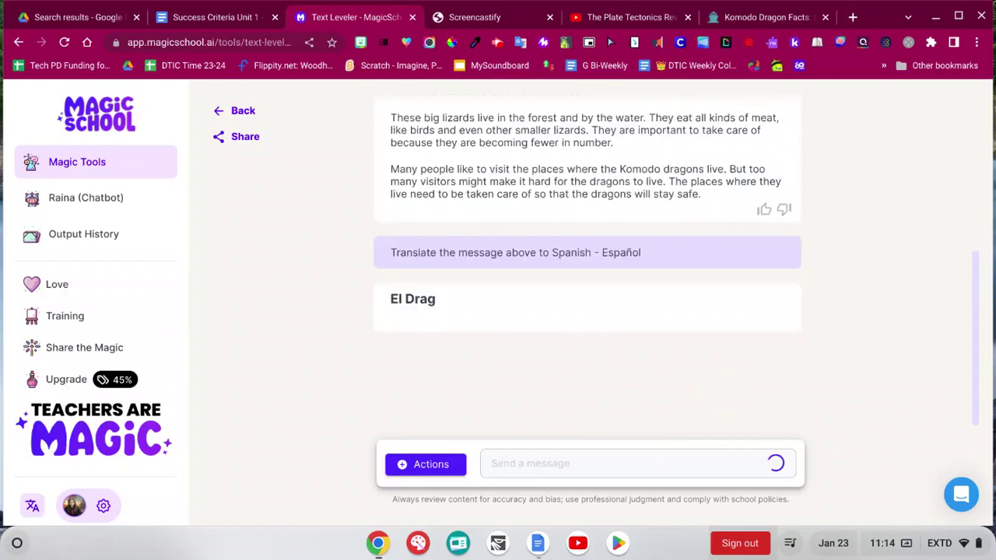
scroll(863, 244, "up", 8)
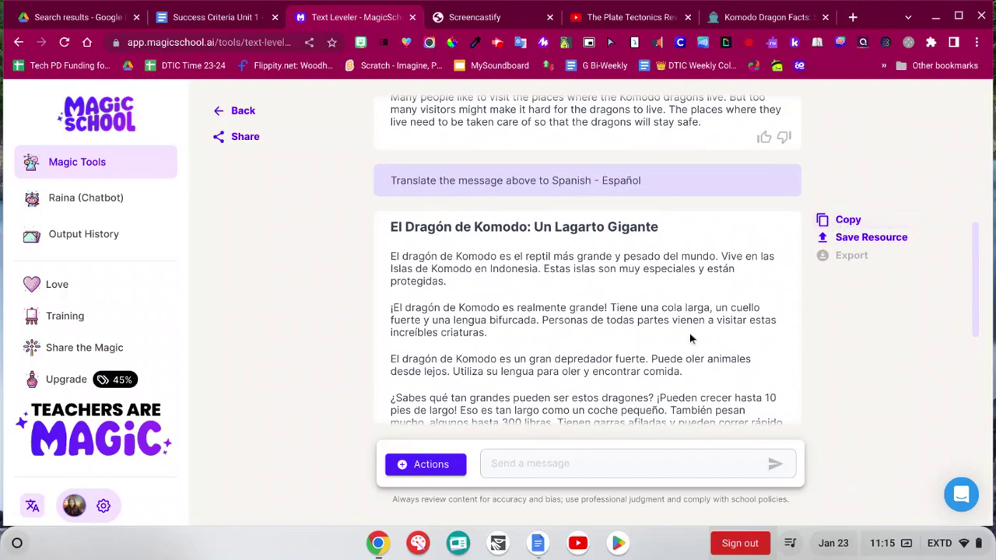
scroll(836, 210, "up", 10)
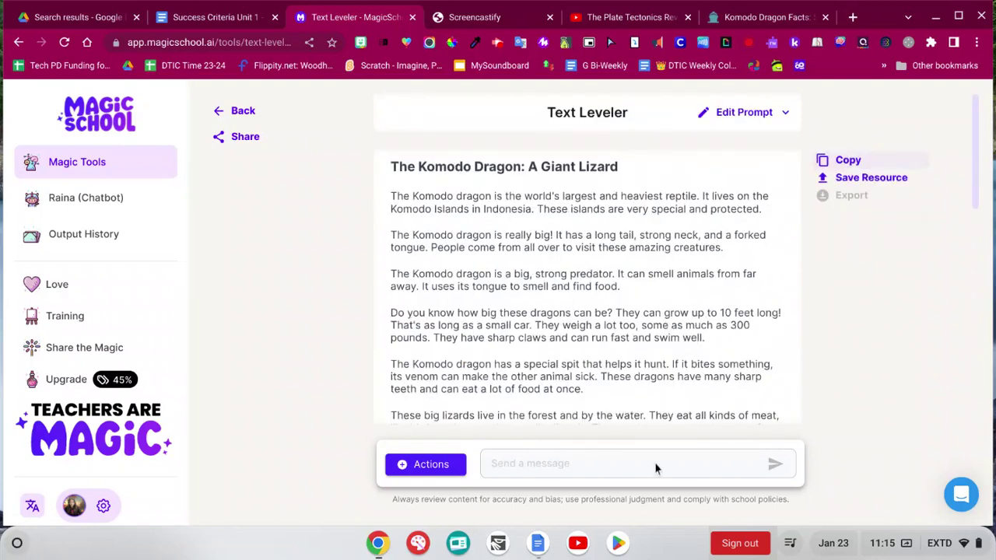
mouse_move(658, 469)
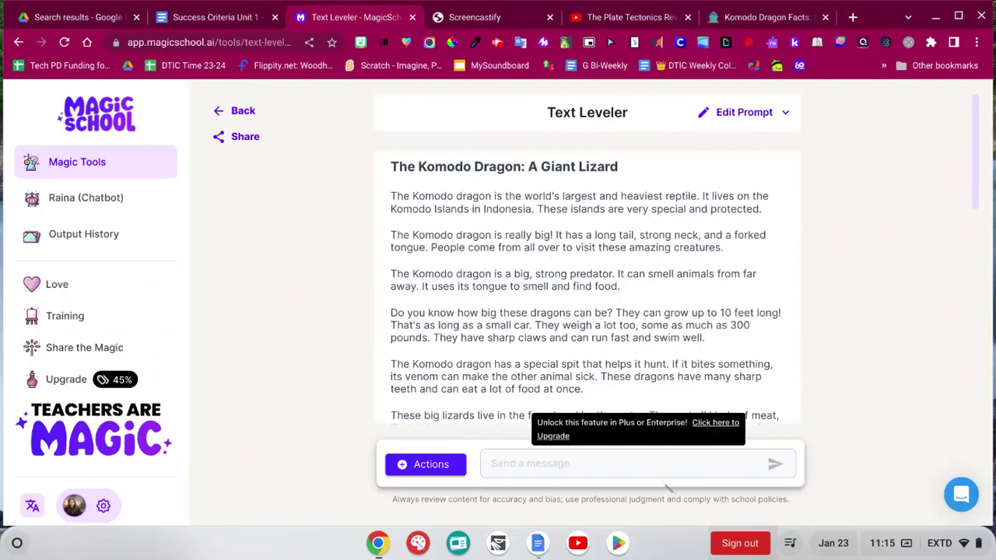
key("alt+Left")
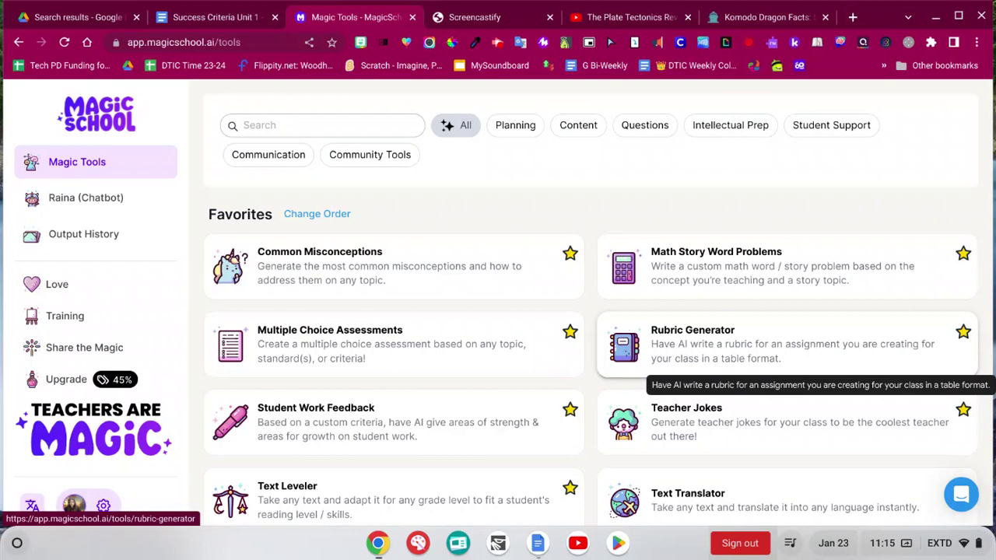
- Copy the Plate Tectonics Crash Course video's share link and scroll the MagicSchool tools page
left_click(639, 22)
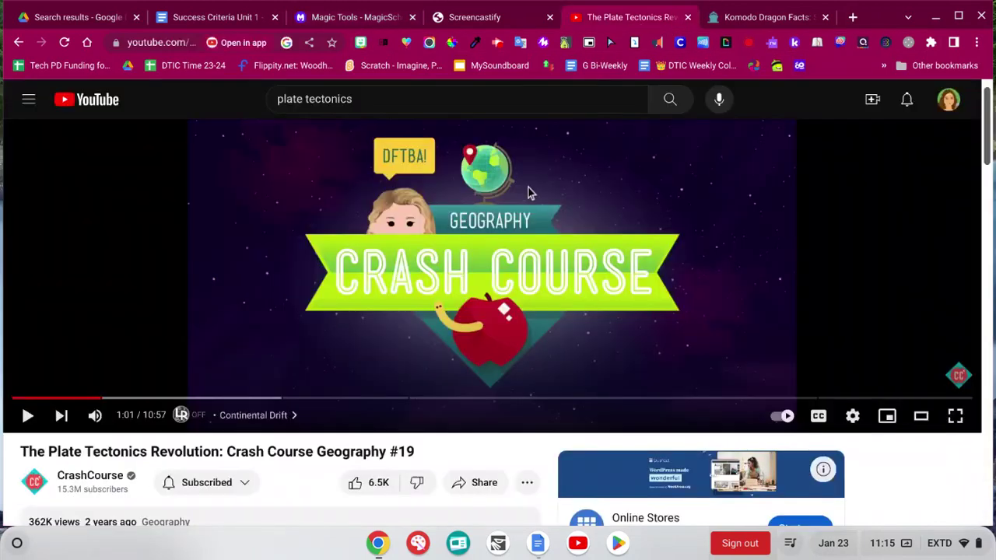
scroll(528, 189, "down", 2)
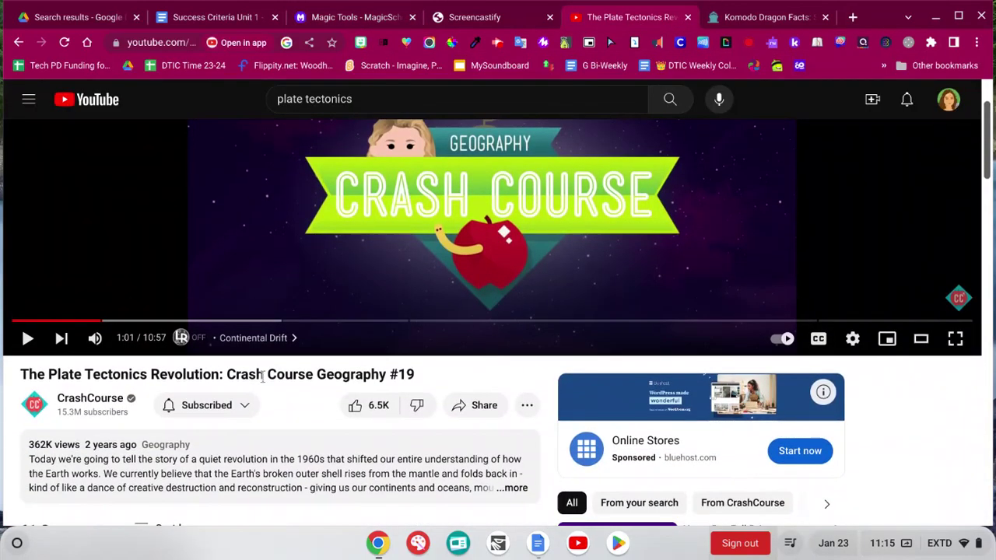
left_click(487, 406)
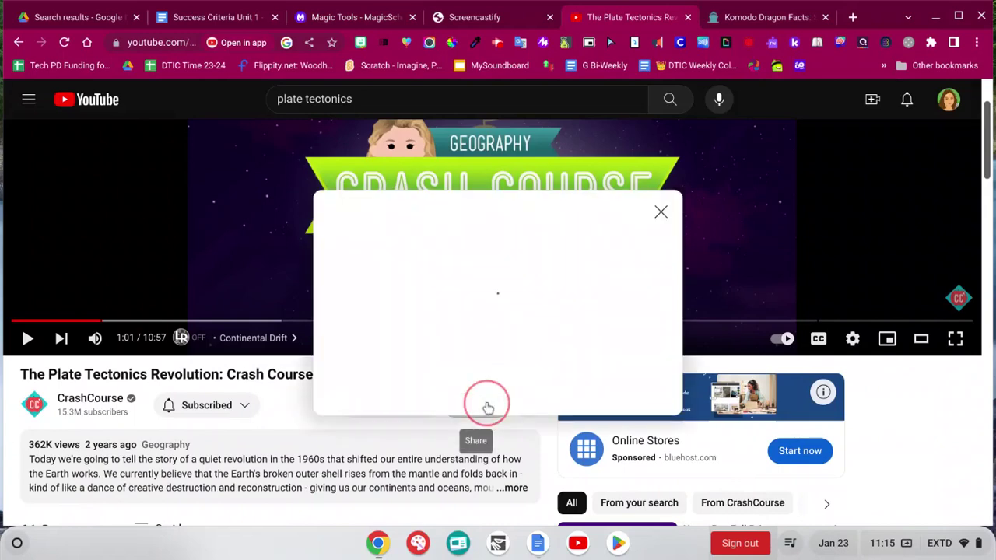
left_click(635, 380)
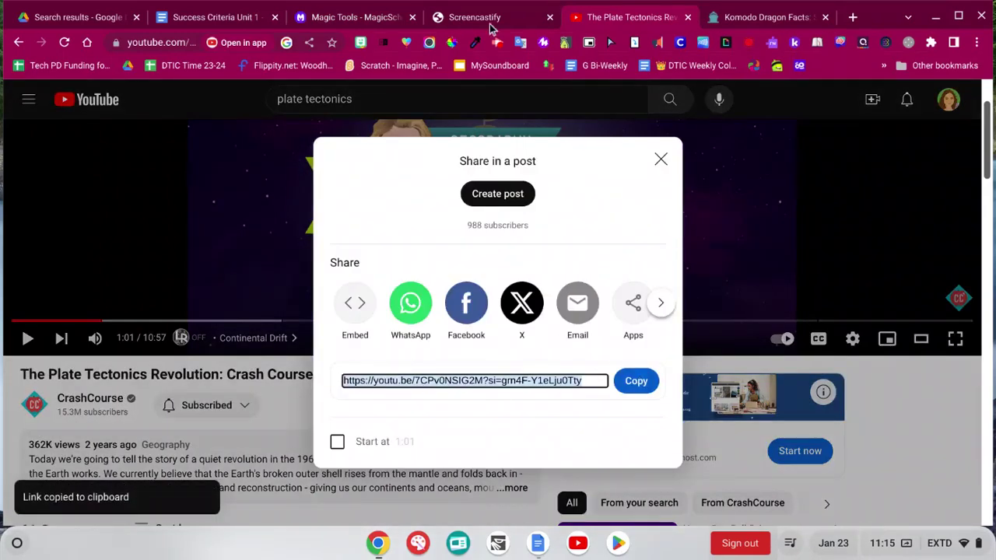
left_click(371, 17)
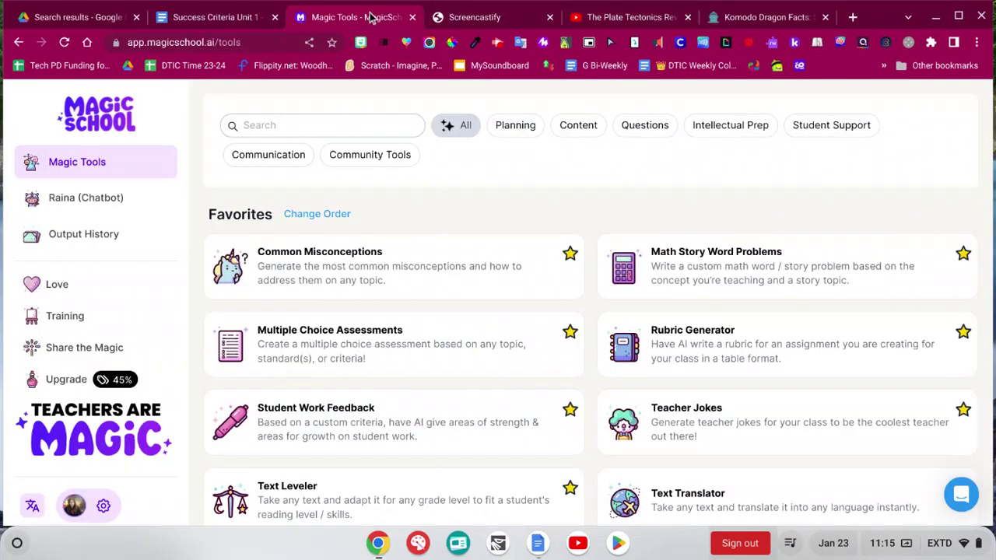
scroll(504, 348, "down", 2)
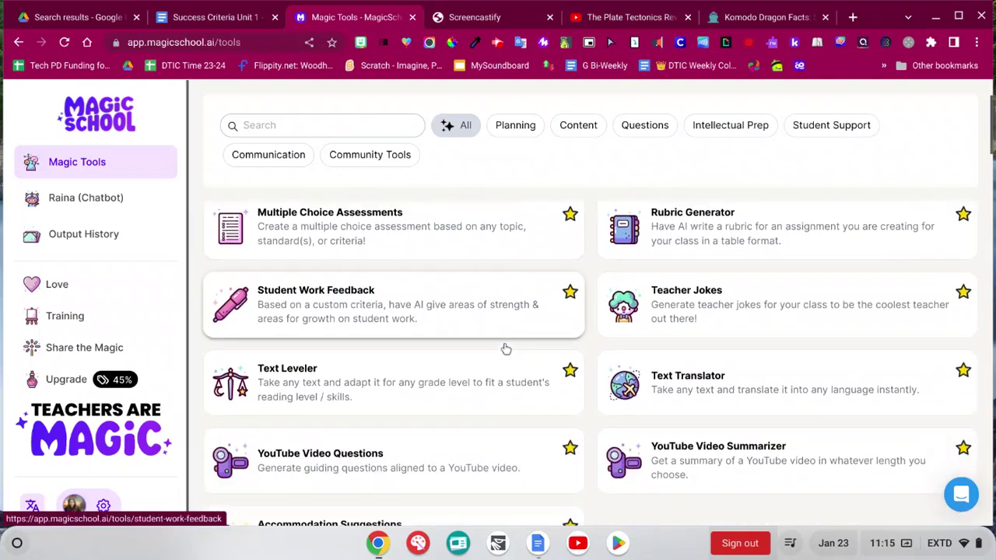
scroll(506, 349, "down", 1)
scroll(451, 349, "down", 2)
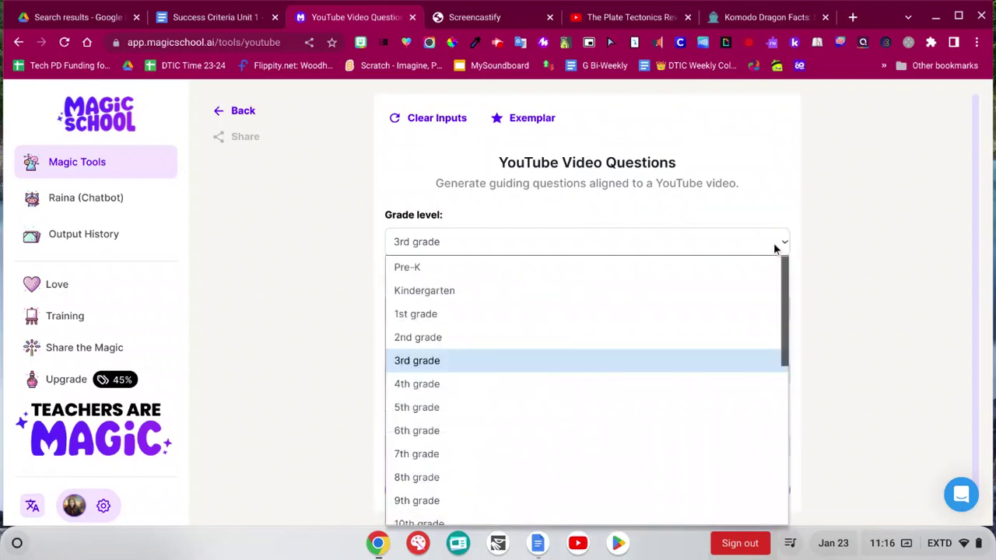
- Set the video questions to 5th grade, 5 questions, Multiple choice
left_click(442, 408)
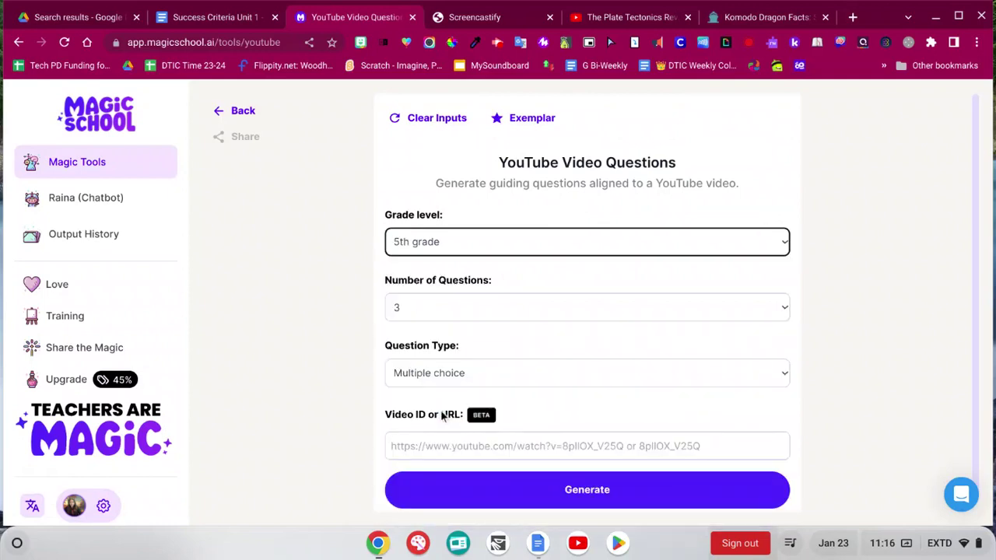
left_click(623, 307)
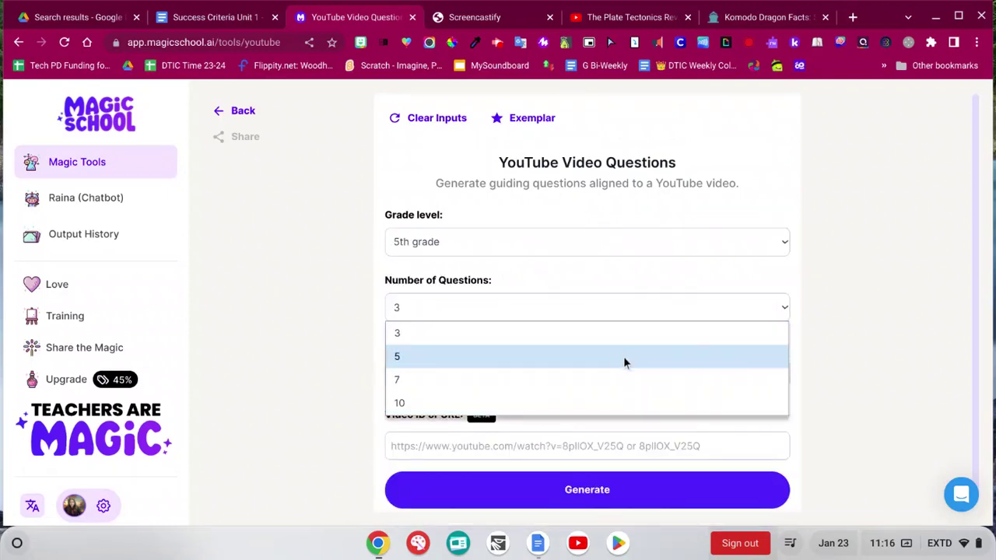
left_click(623, 357)
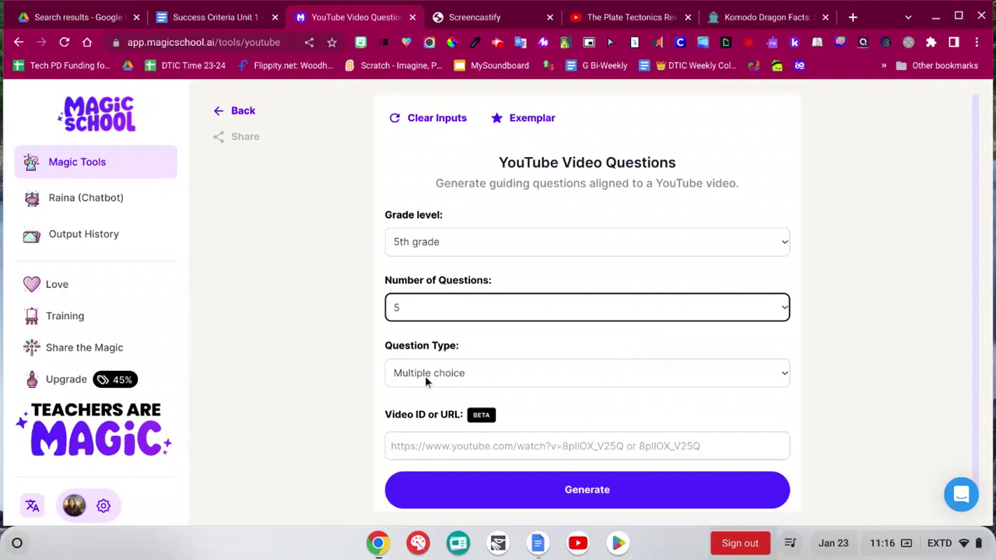
left_click(765, 377)
left_click(467, 464)
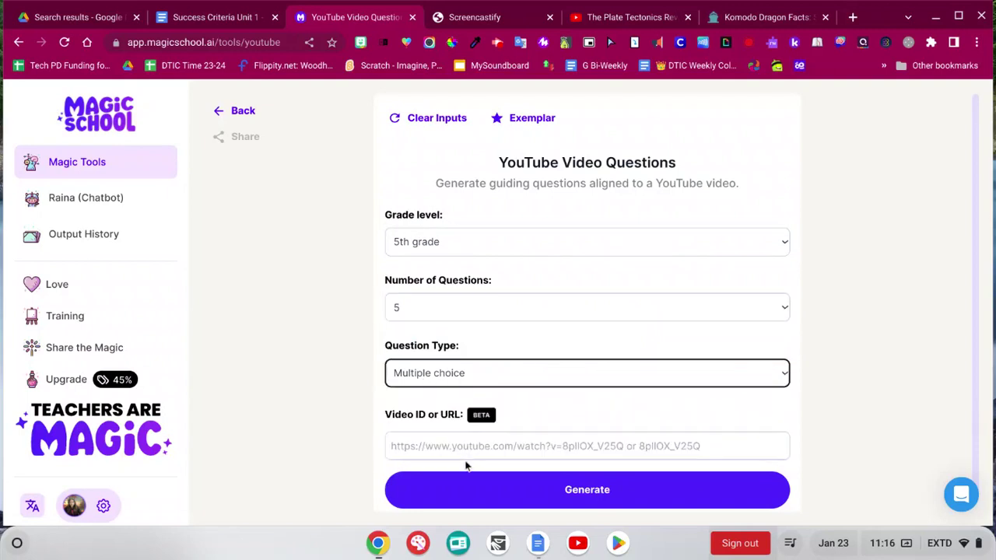
- Paste the Plate Tectonics video link, generate the questions, and review them
left_click(467, 449)
key("ctrl+v")
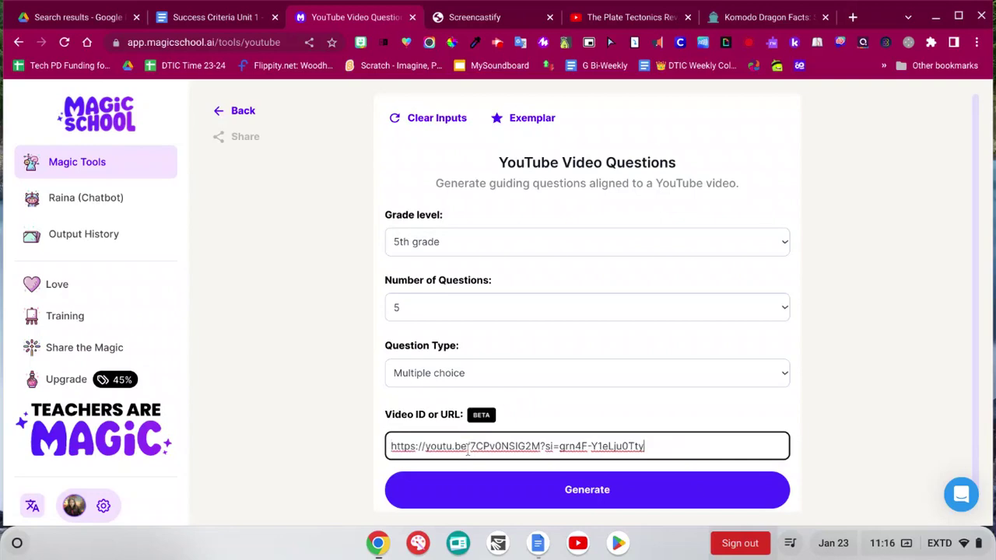
left_click(551, 491)
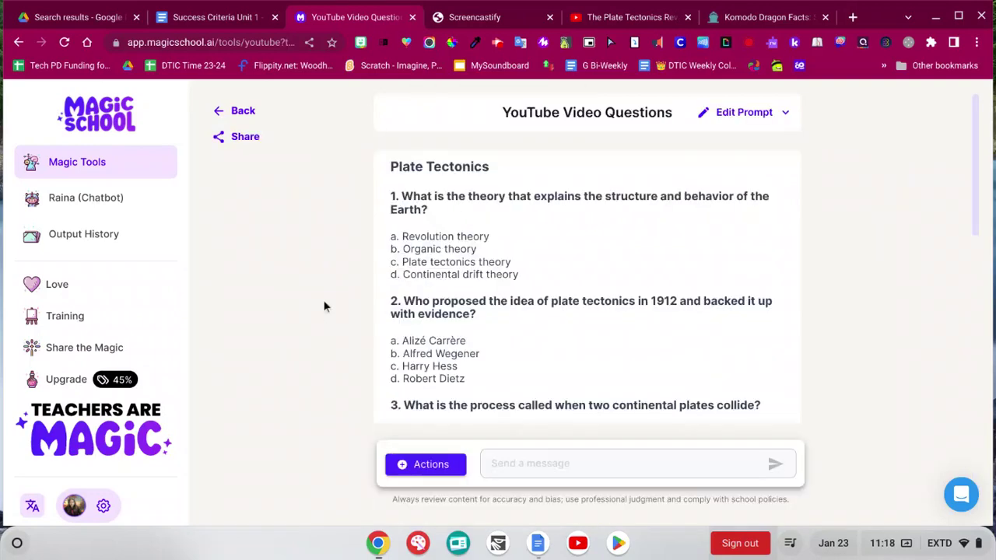
scroll(580, 219, "down", 3)
scroll(581, 220, "down", 3)
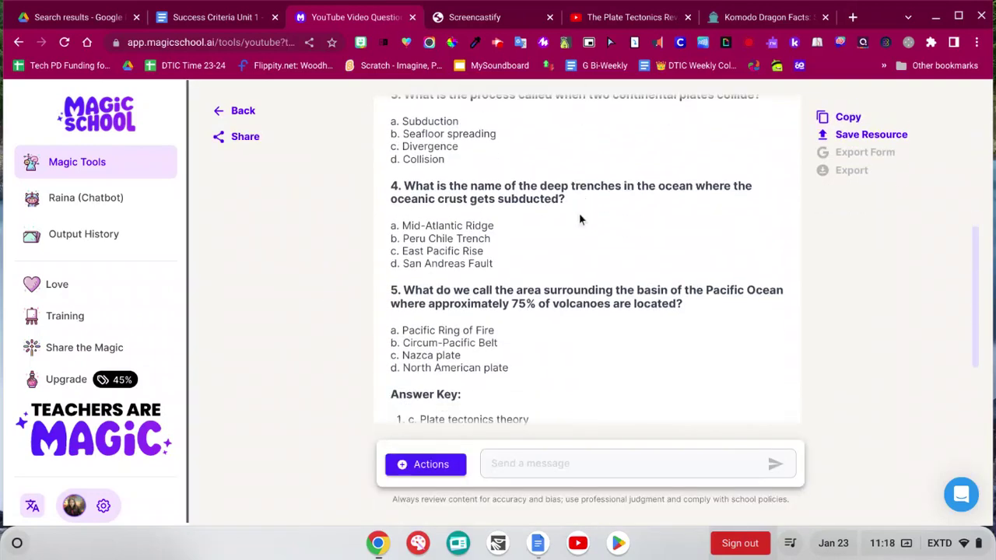
scroll(676, 211, "up", 5)
scroll(685, 225, "up", 3)
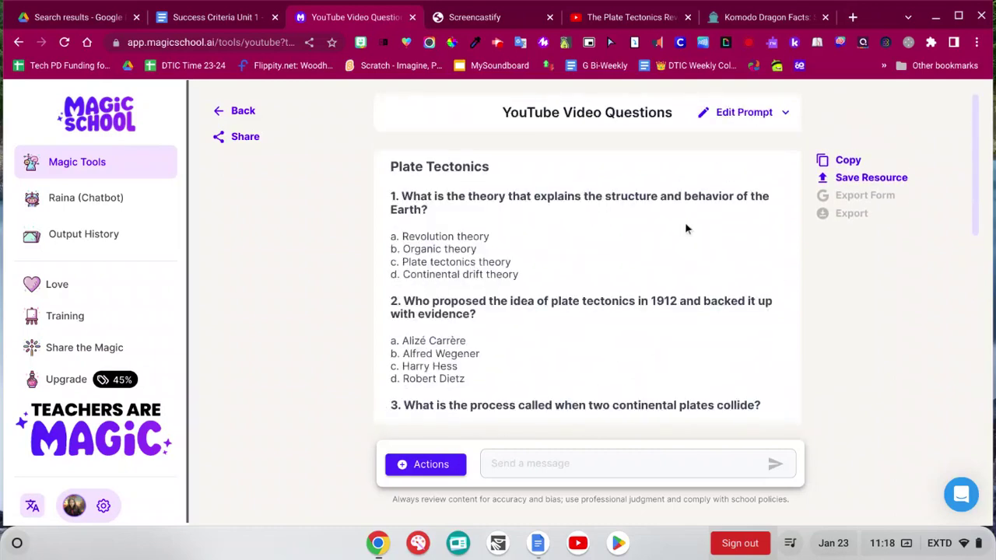
left_click(845, 159)
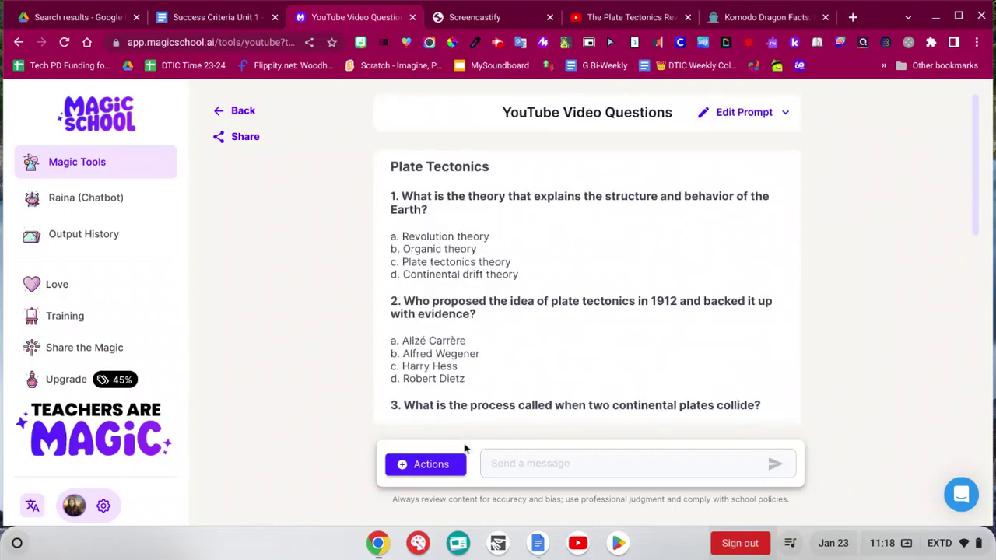
mouse_move(798, 184)
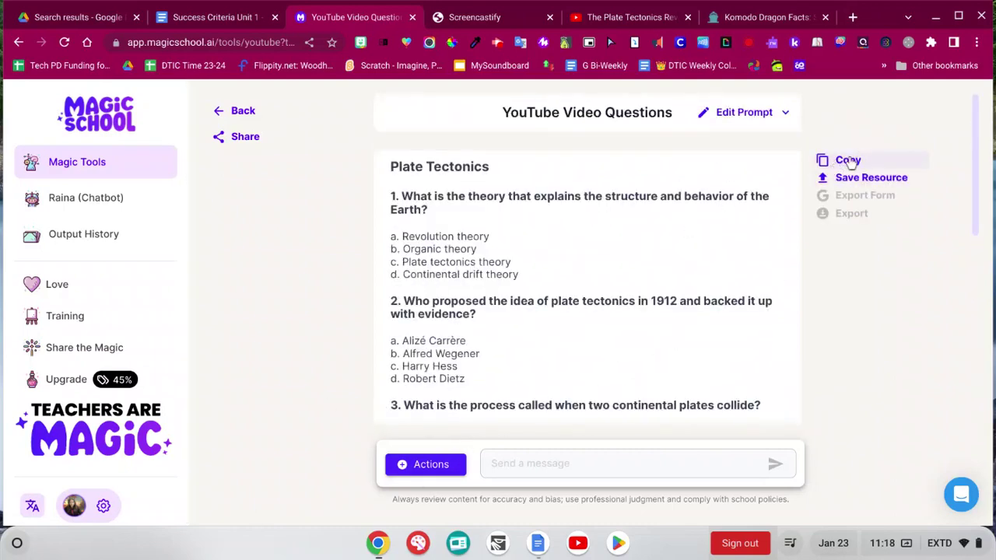
- Open Accommodation Suggestions, load the exemplar 7th grader who struggles with social cues, and generate accommodations
key("alt+Left")
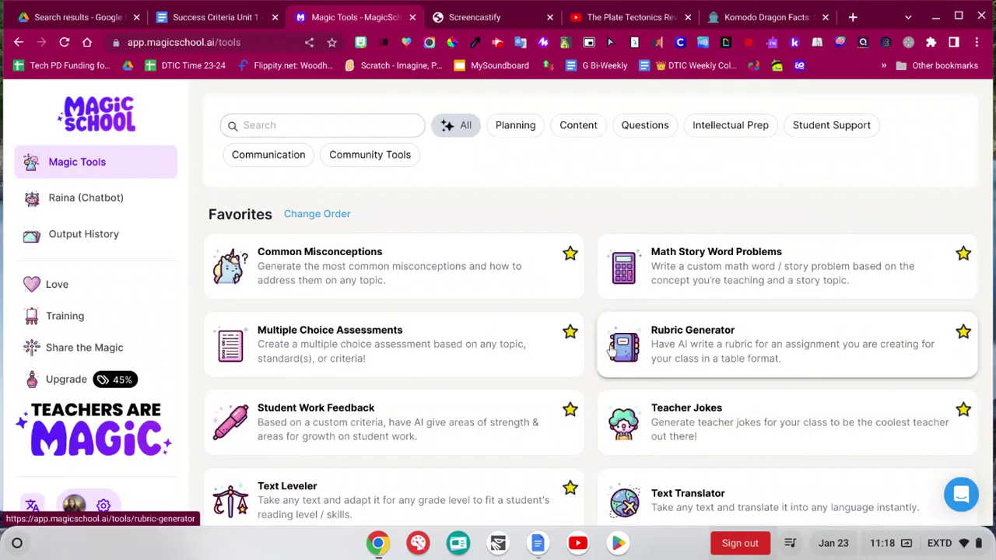
scroll(611, 350, "down", 5)
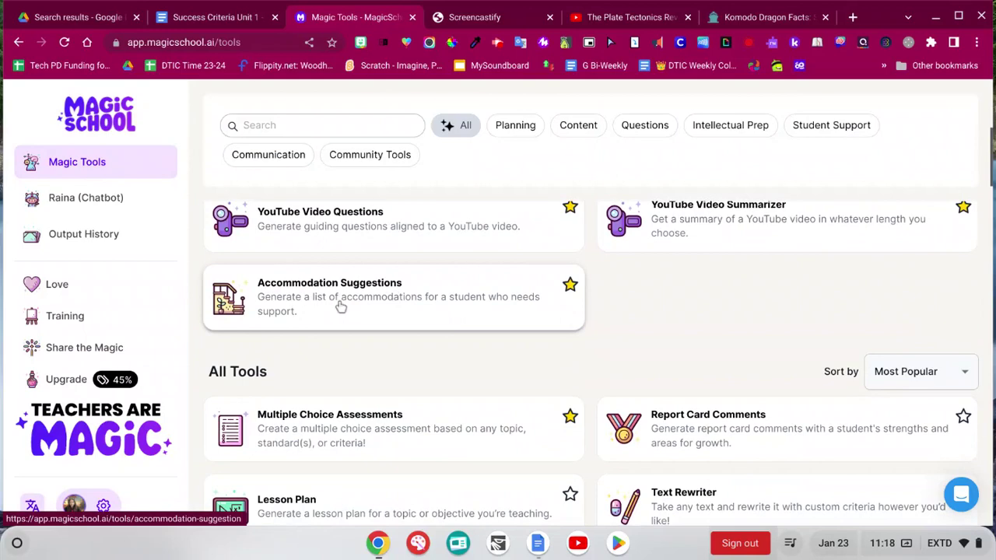
left_click(340, 307)
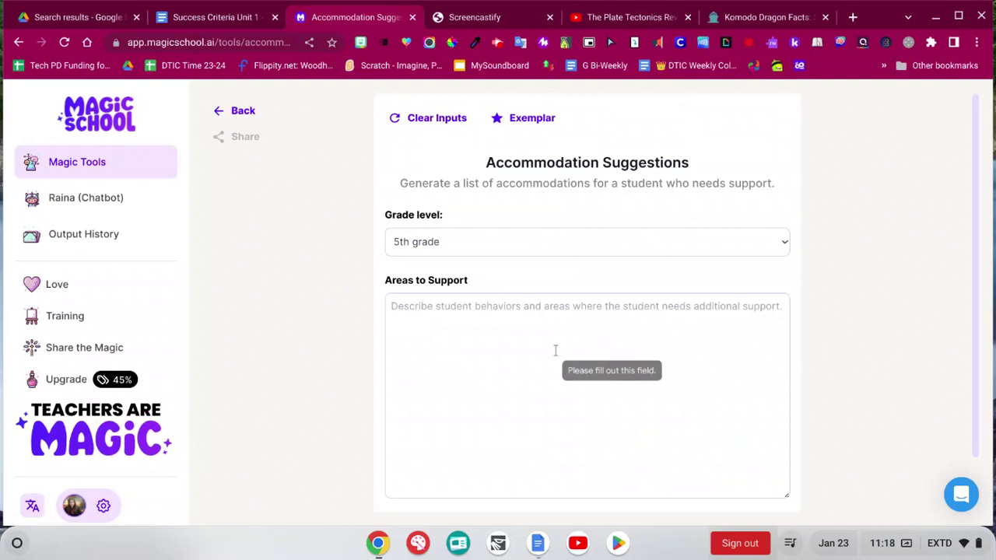
scroll(556, 350, "down", 1)
scroll(529, 284, "up", 1)
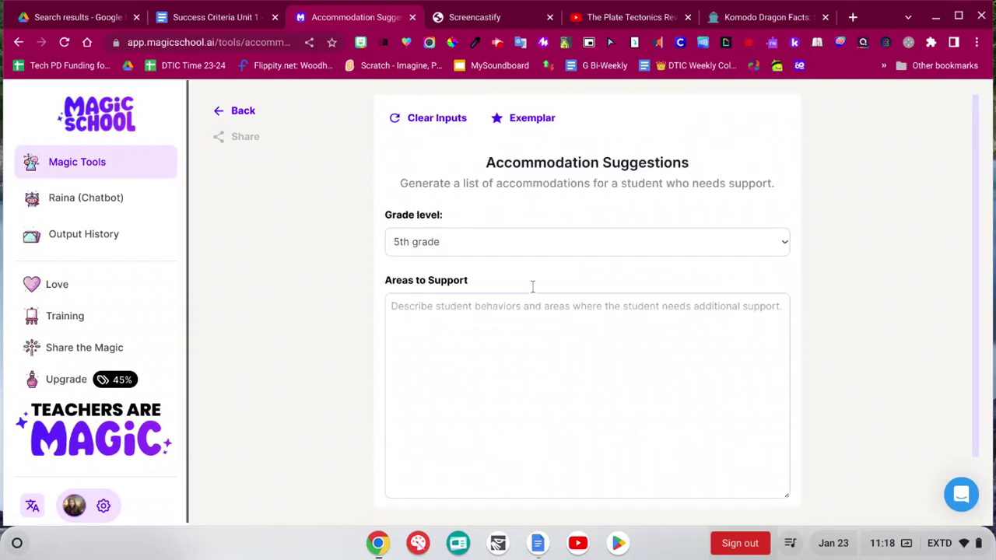
left_click(529, 125)
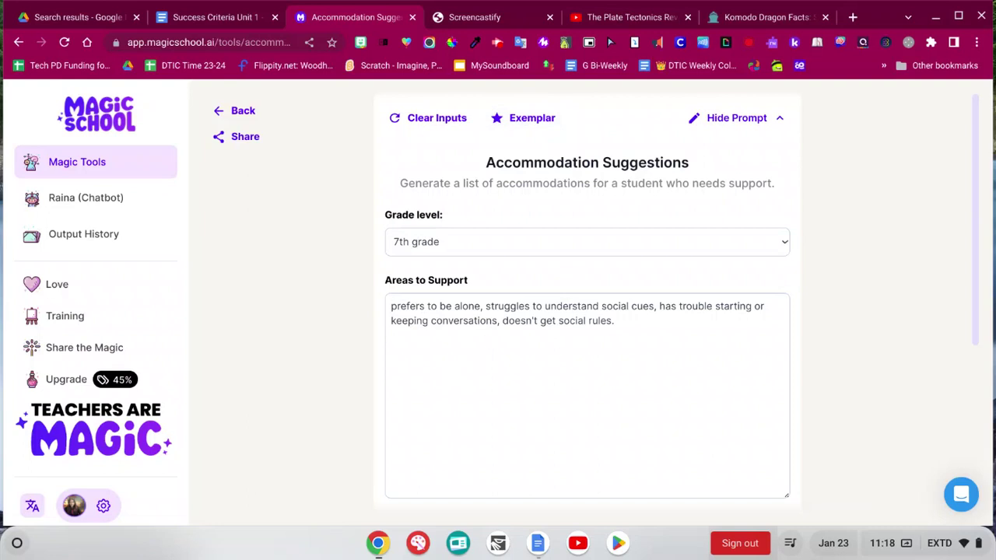
scroll(586, 311, "down", 2)
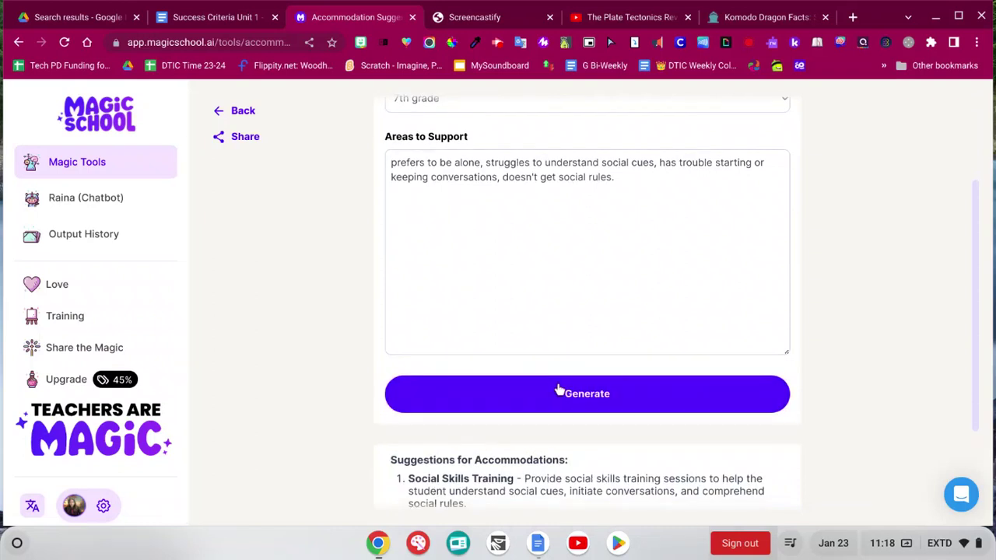
left_click(559, 391)
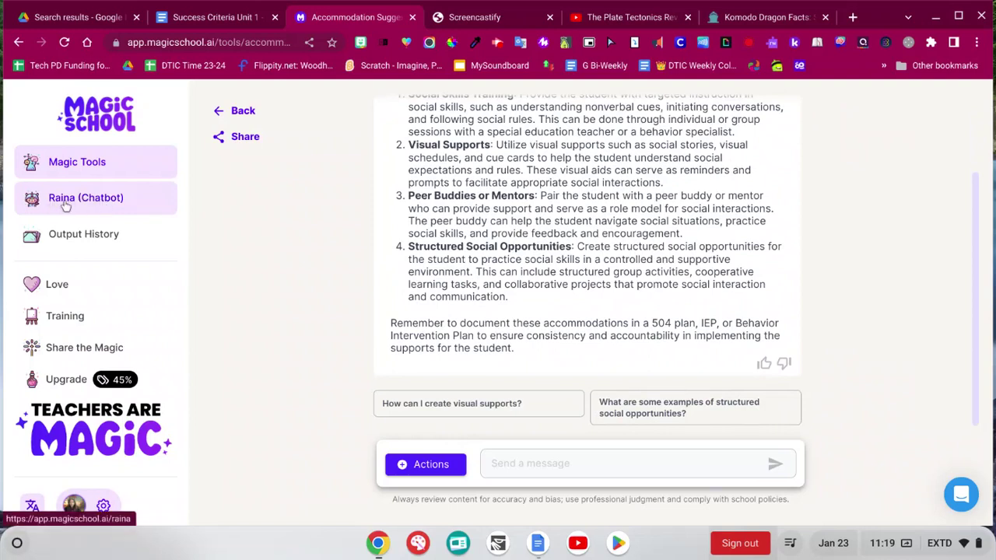
- In Raina, open the saved Work-life balance tips chat, then switch to the 3rd-grade division chat
left_click(126, 202)
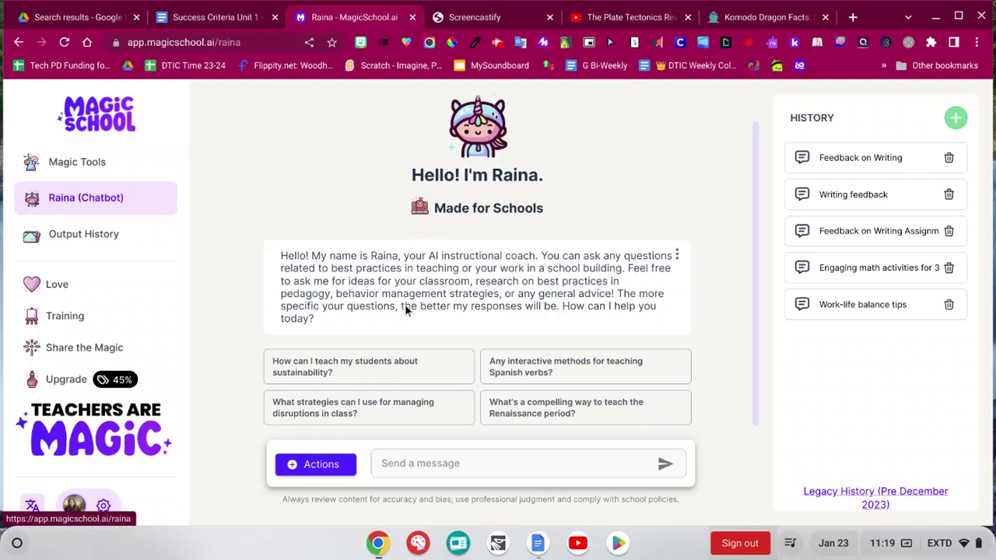
left_click(845, 312)
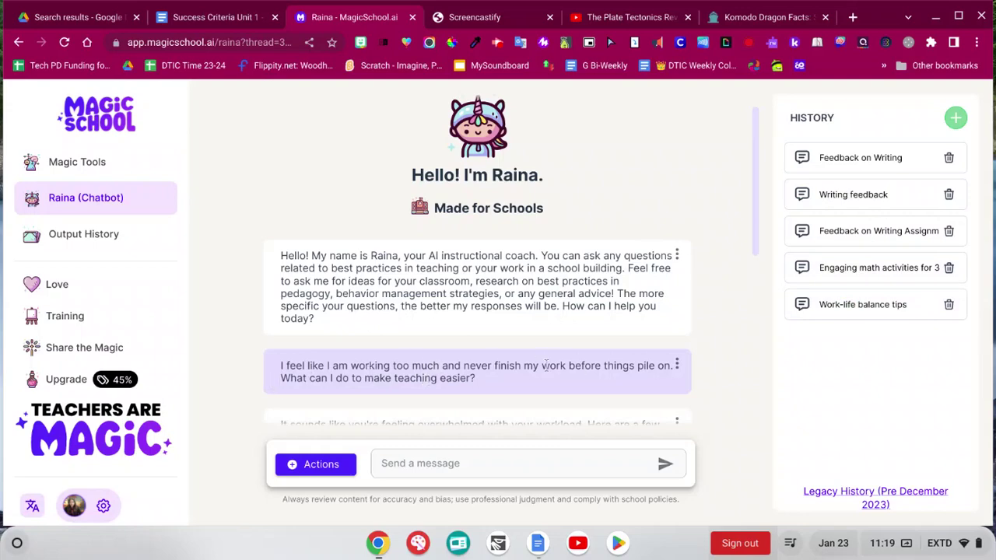
scroll(537, 392, "down", 5)
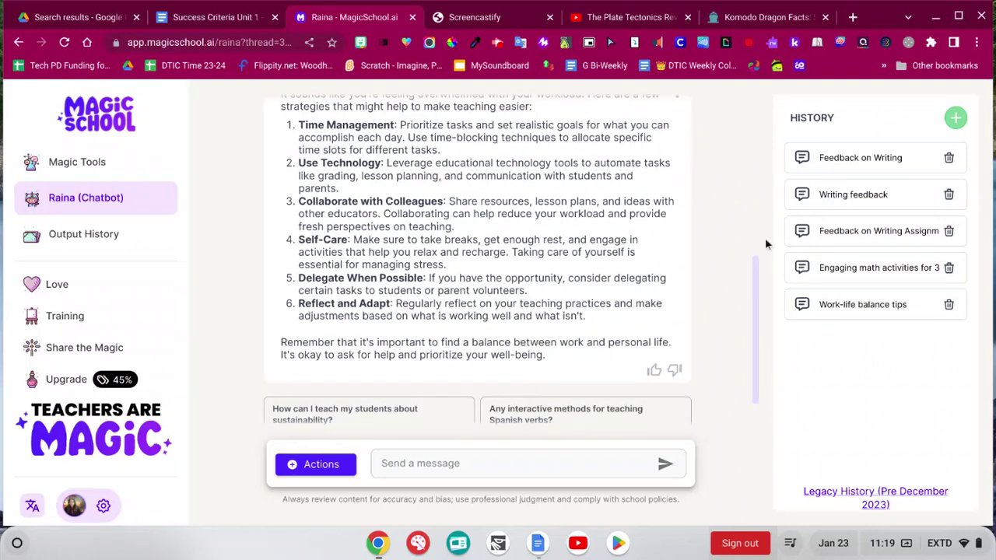
left_click(860, 272)
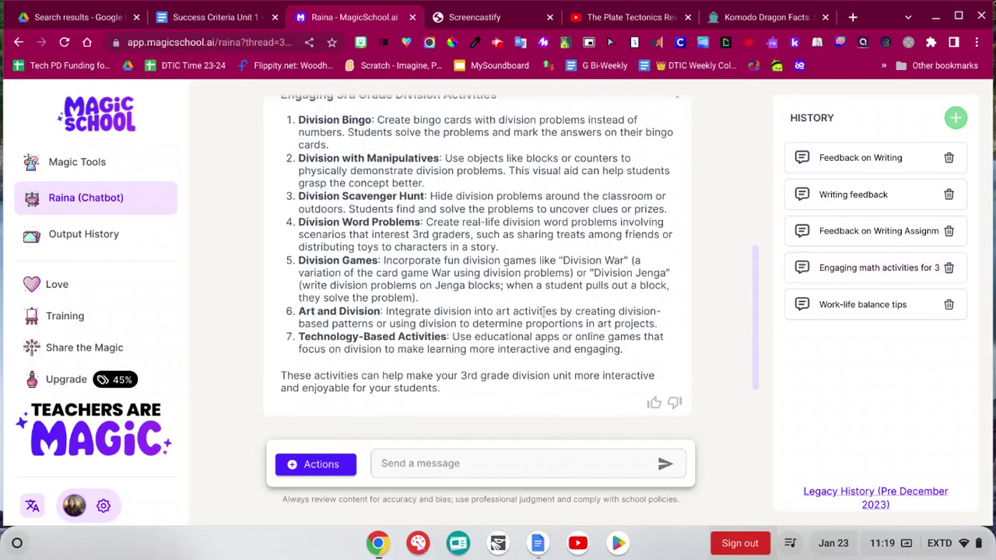
- Read through Raina's seven 3rd-grade division activity ideas and select the Send a message box
scroll(543, 311, "up", 5)
scroll(543, 314, "down", 1)
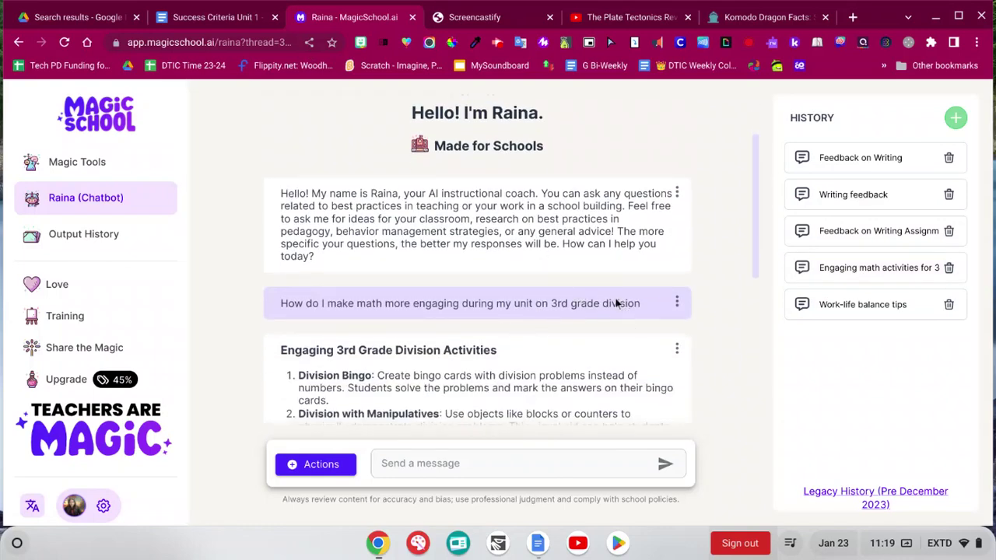
scroll(519, 359, "down", 3)
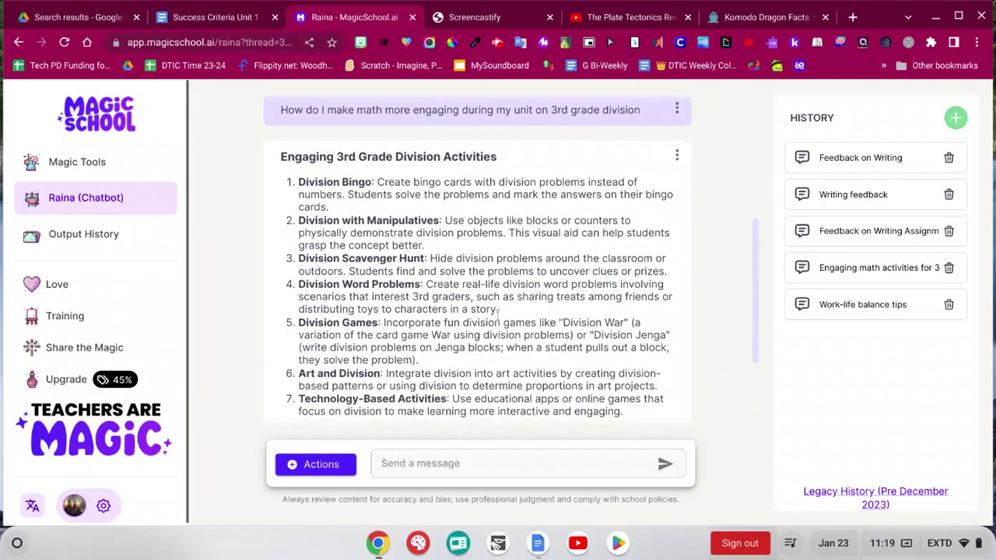
scroll(431, 366, "down", 1)
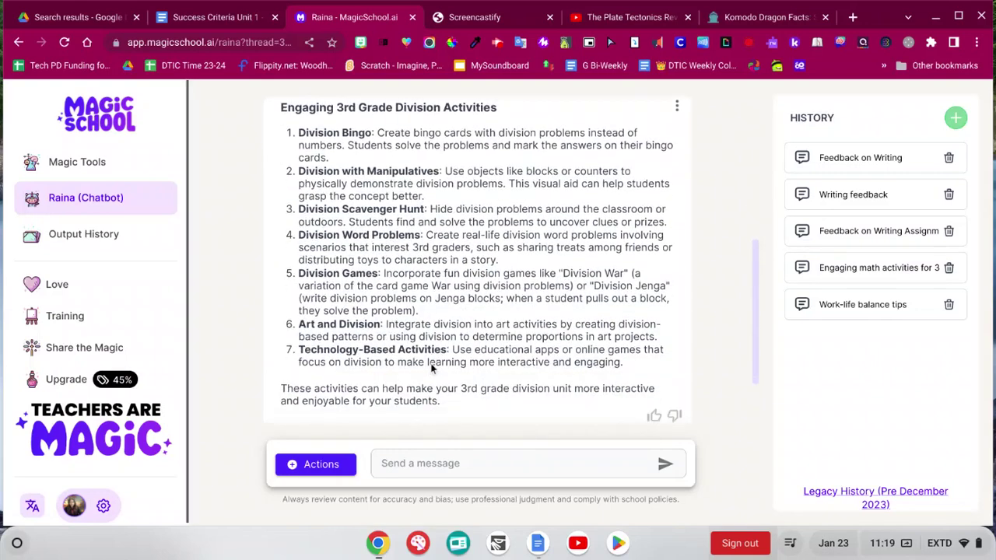
left_click(432, 463)
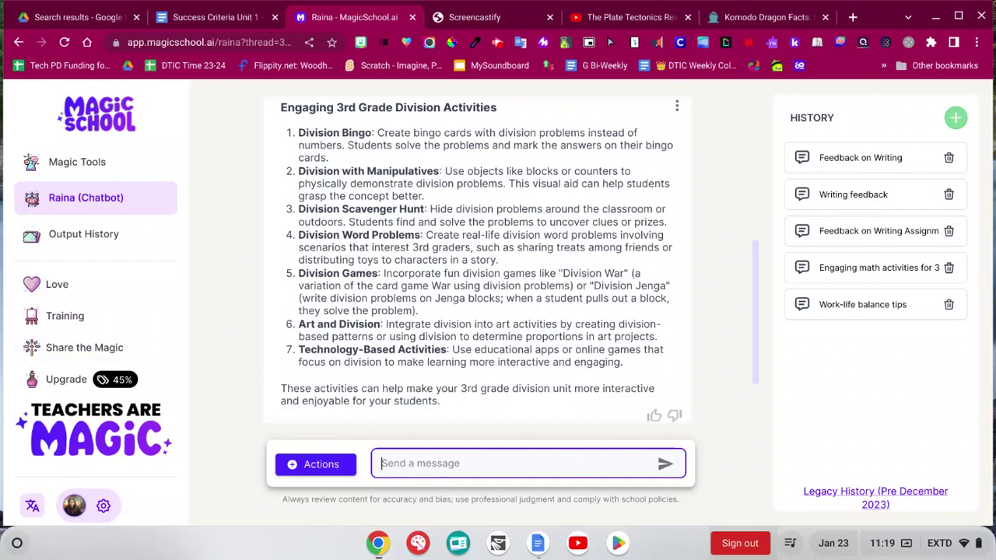
scroll(493, 321, "up", 5)
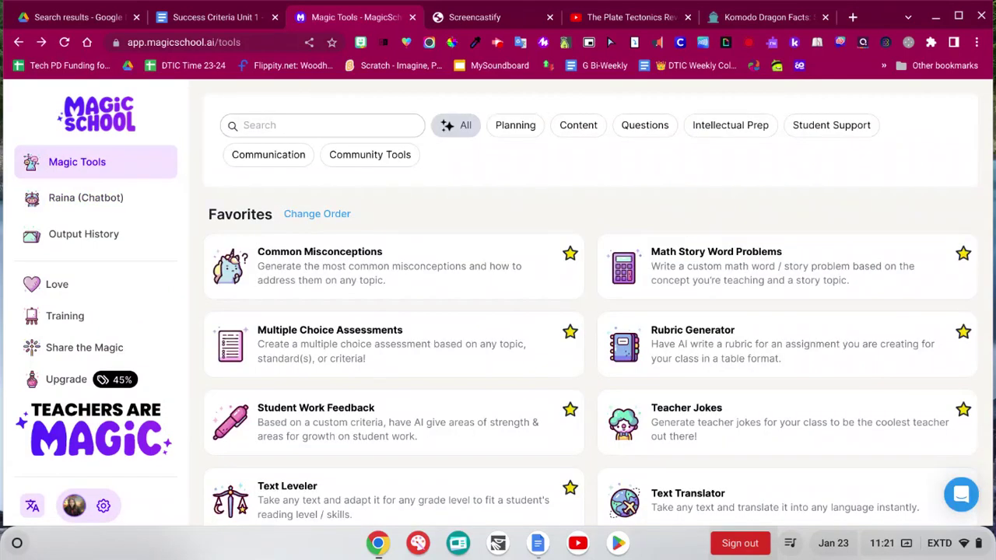
- Scroll down through the All Tools list on the Magic Tools page
scroll(592, 366, "down", 4)
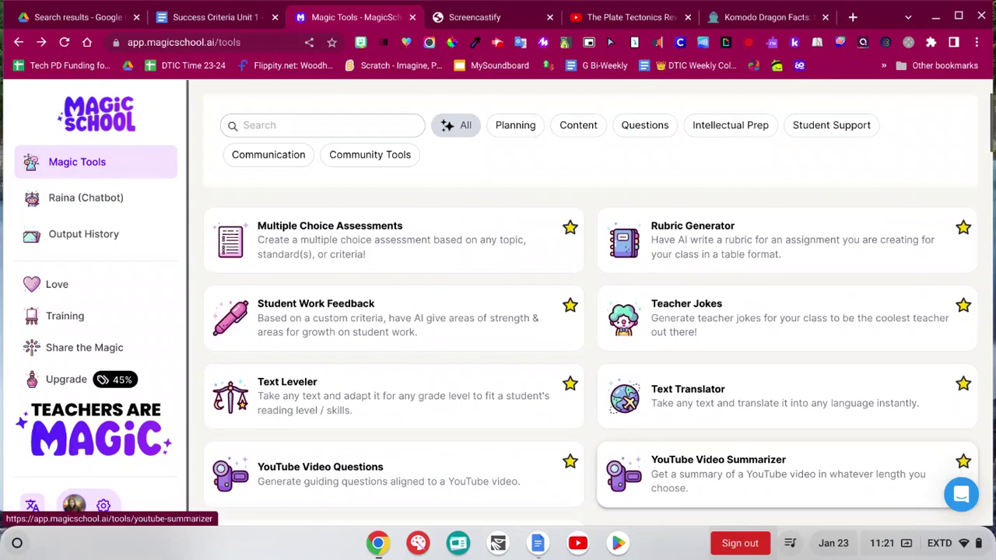
scroll(778, 475, "down", 4)
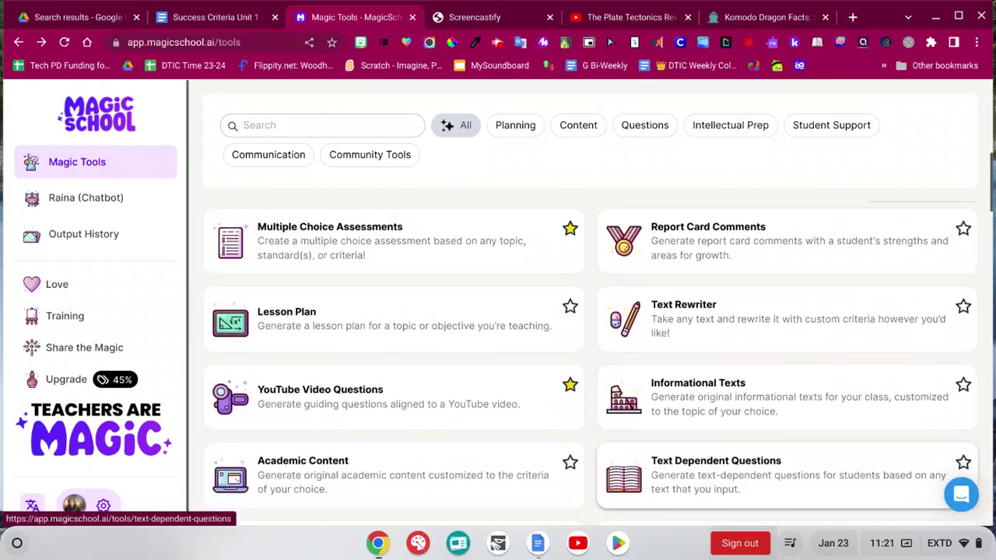
scroll(778, 474, "down", 2)
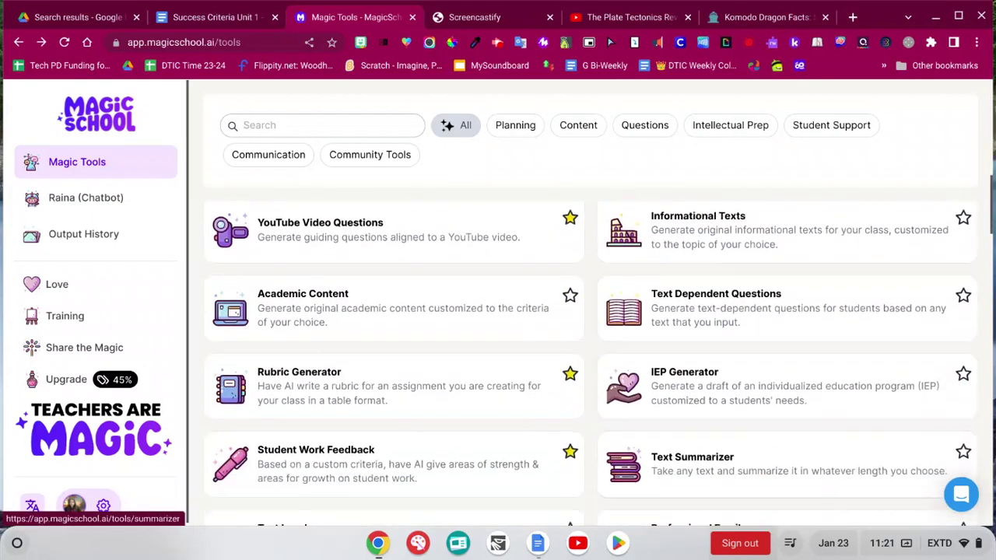
scroll(778, 474, "down", 2)
scroll(778, 447, "down", 1)
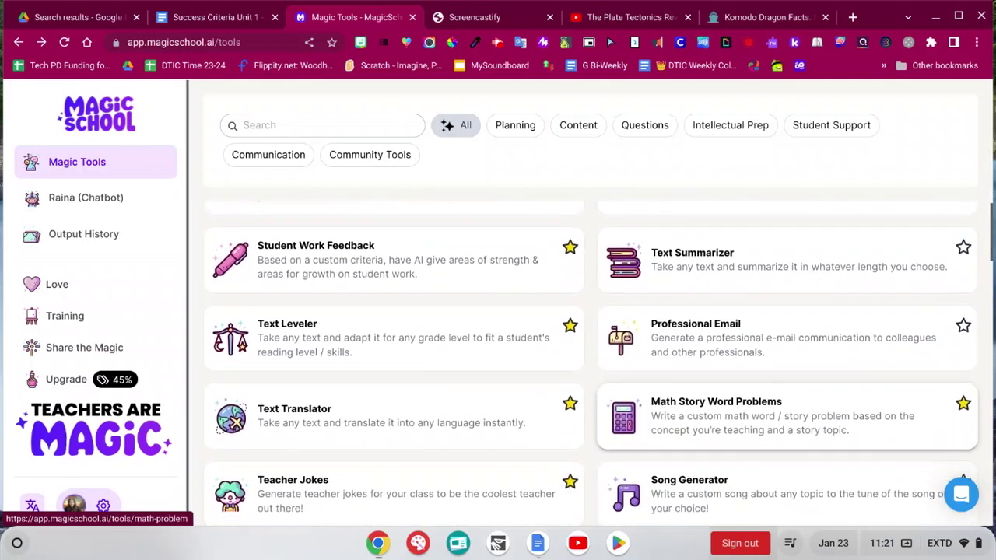
scroll(778, 447, "down", 1)
scroll(778, 483, "down", 5)
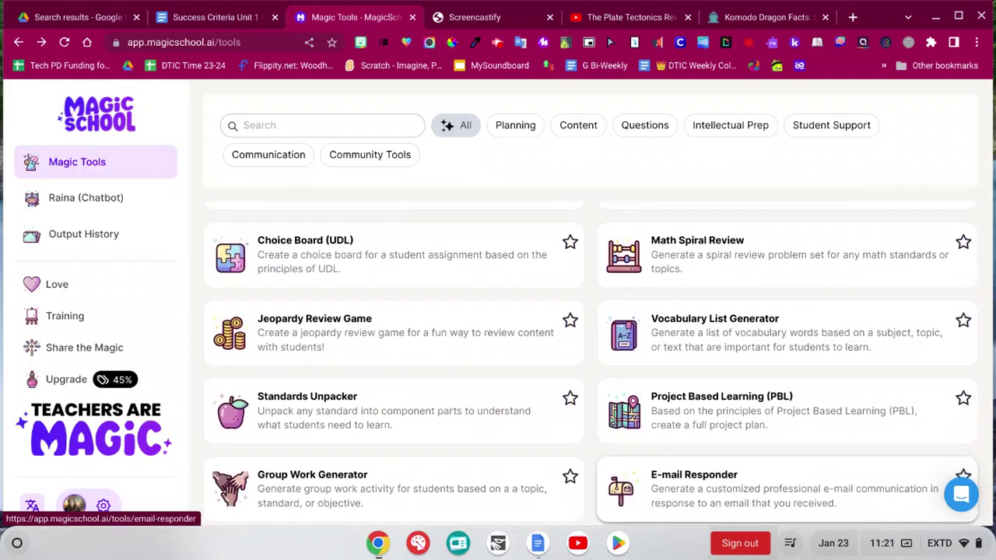
scroll(777, 475, "down", 4)
scroll(778, 451, "down", 3)
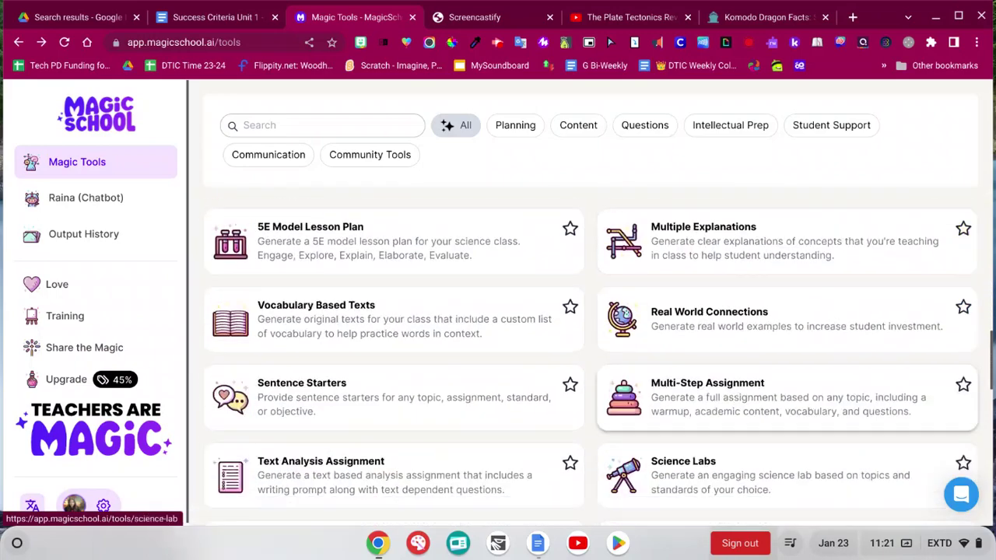
scroll(778, 443, "down", 6)
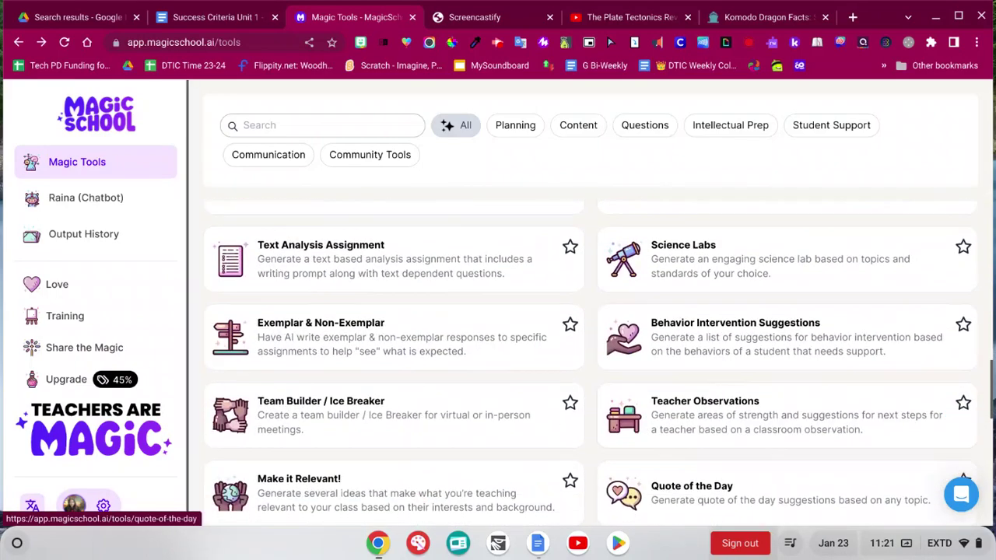